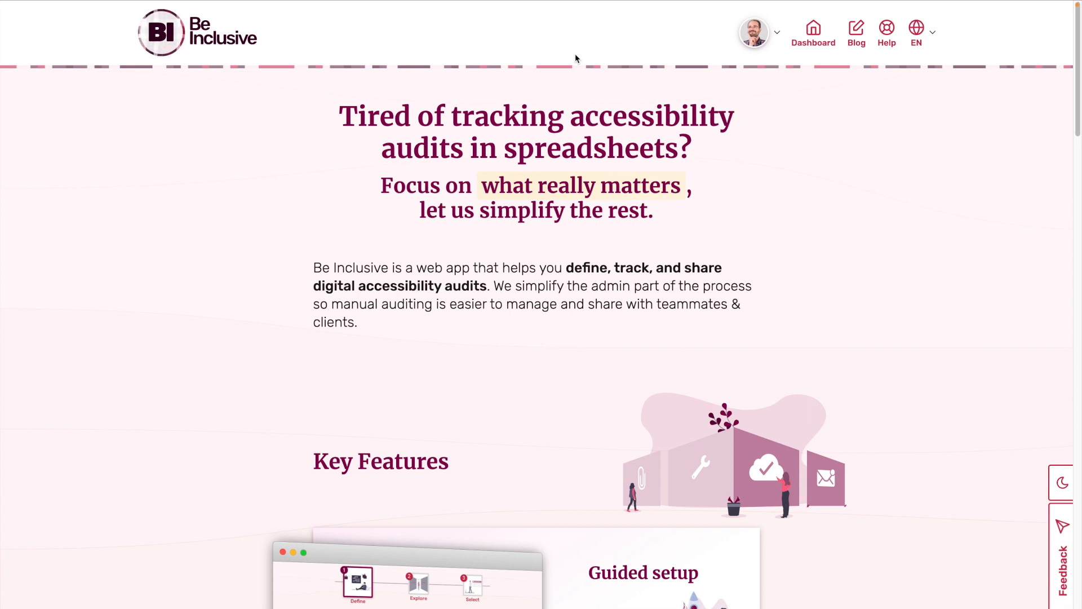
- Open the dashboard, look at the introduction page for starting another project, and return to the dashboard
left_click(818, 44)
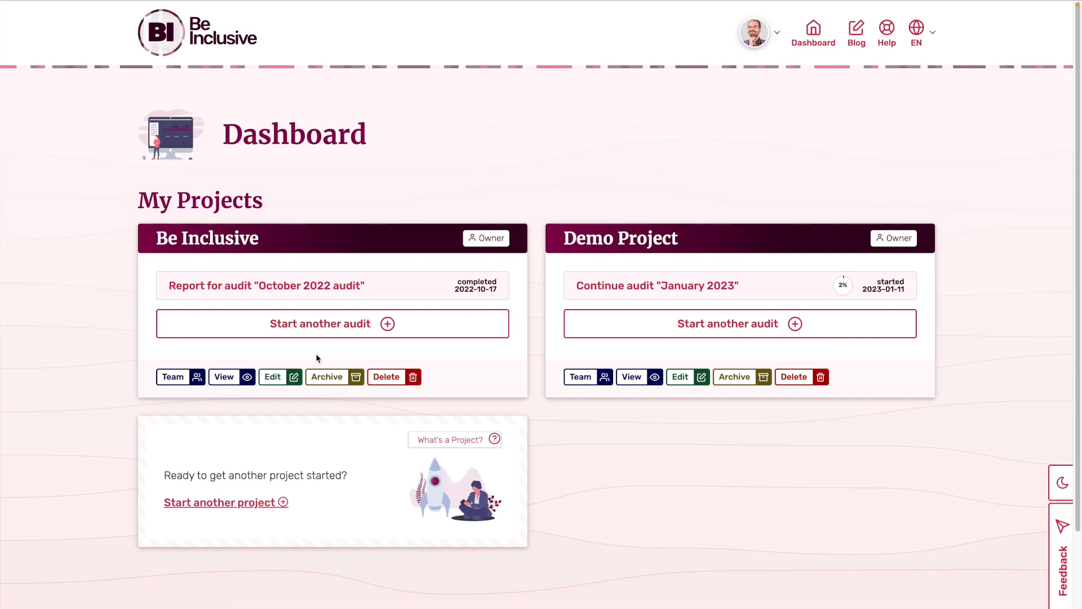
left_click(256, 505)
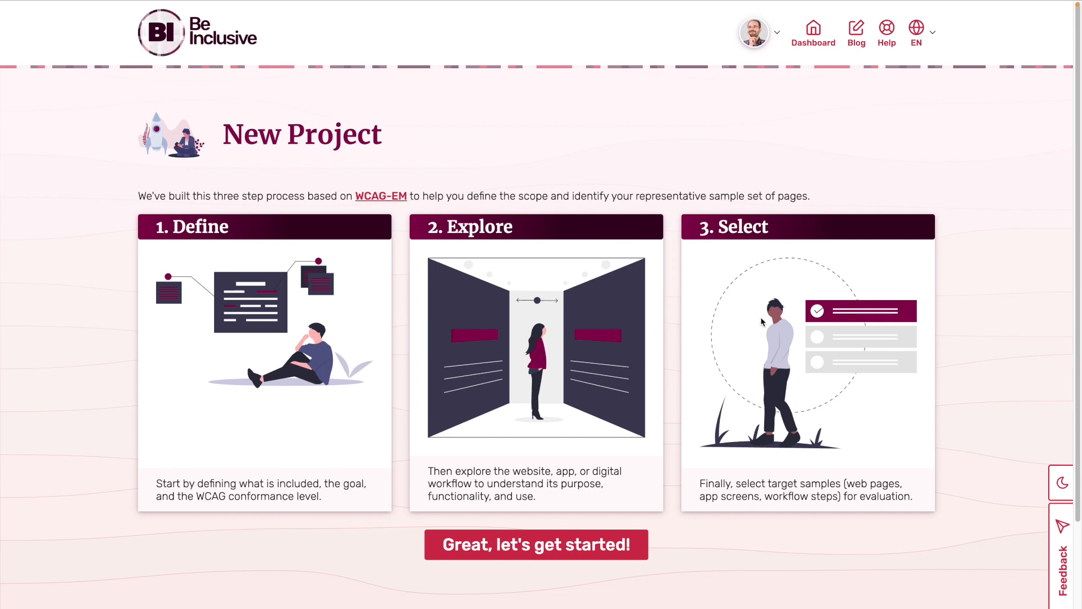
left_click(817, 41)
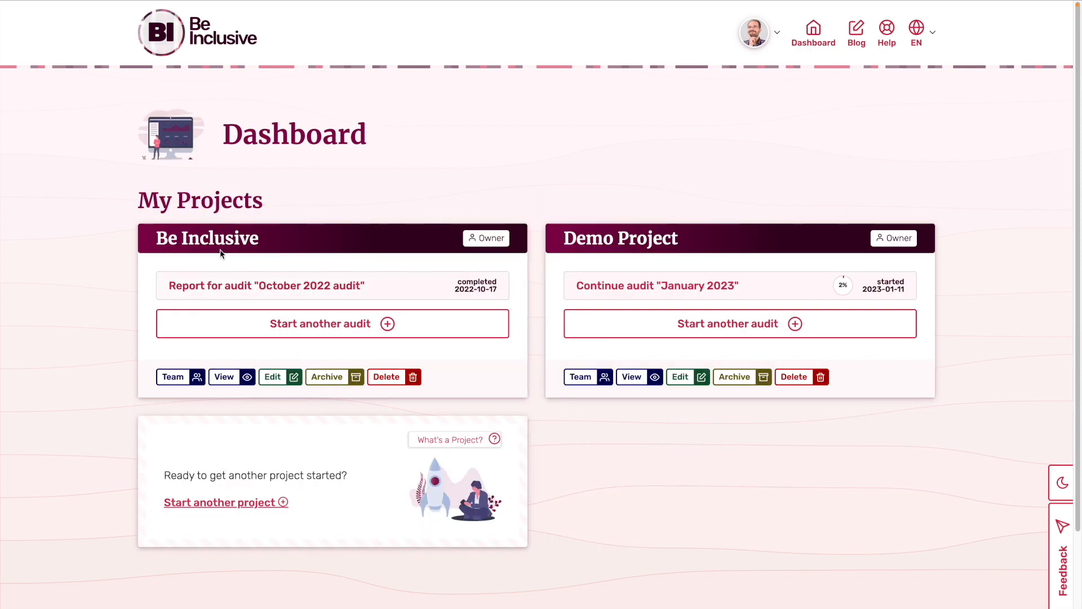
- Open the Be Inclusive project for editing and set its conformance target to WCAG 2.2 Level AA
left_click(275, 379)
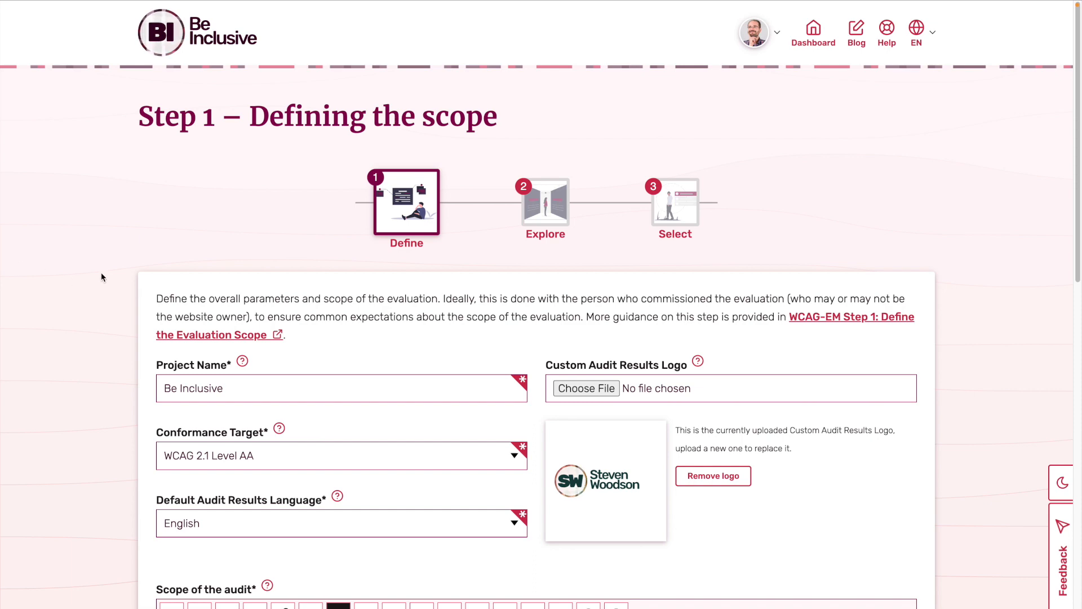
scroll(100, 272, "down", 2)
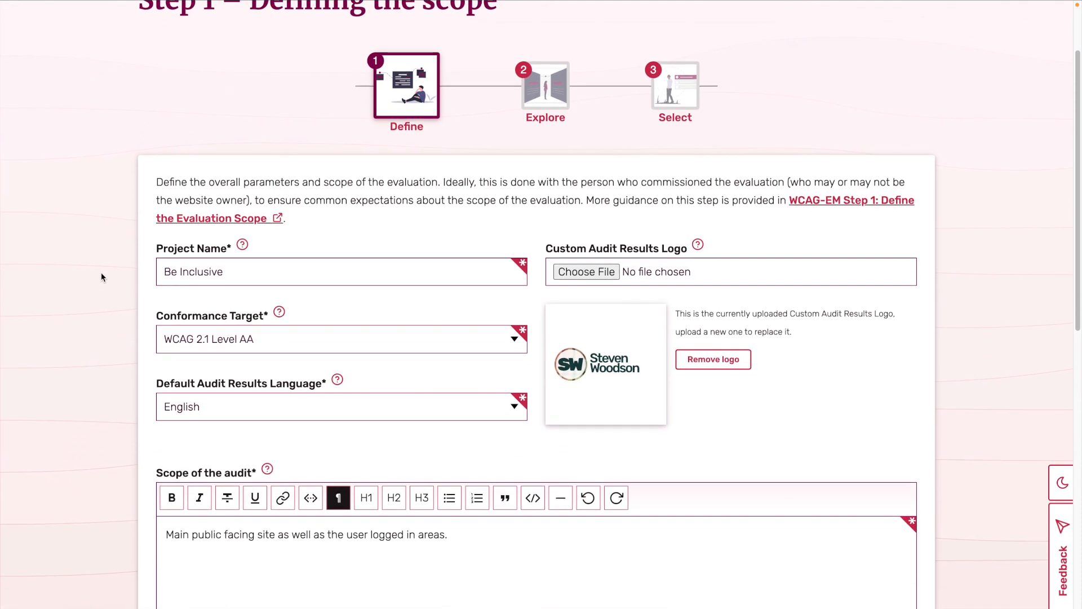
left_click(217, 341)
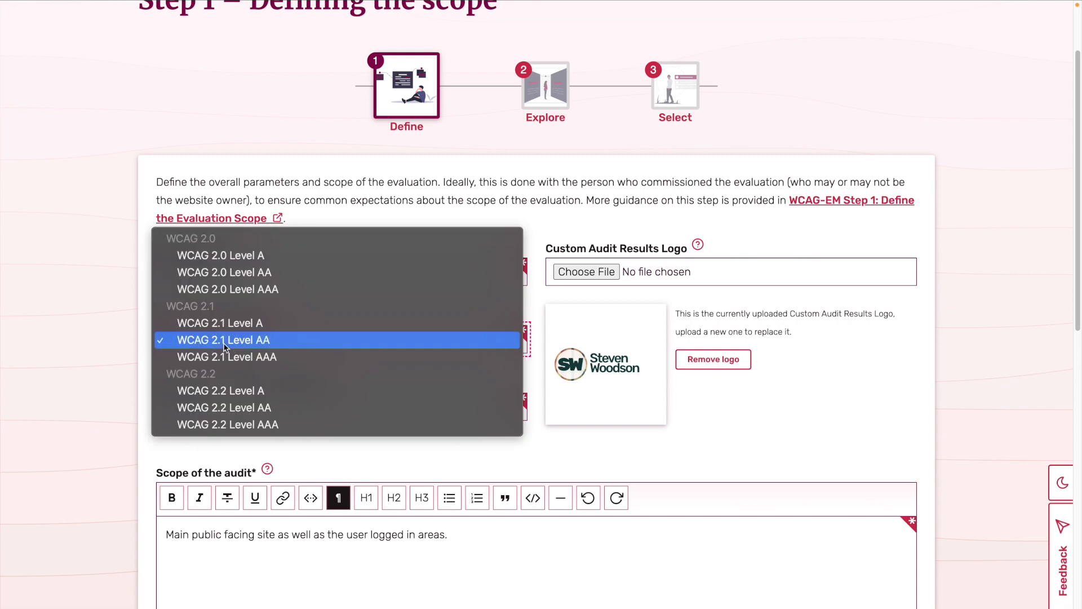
left_click(231, 407)
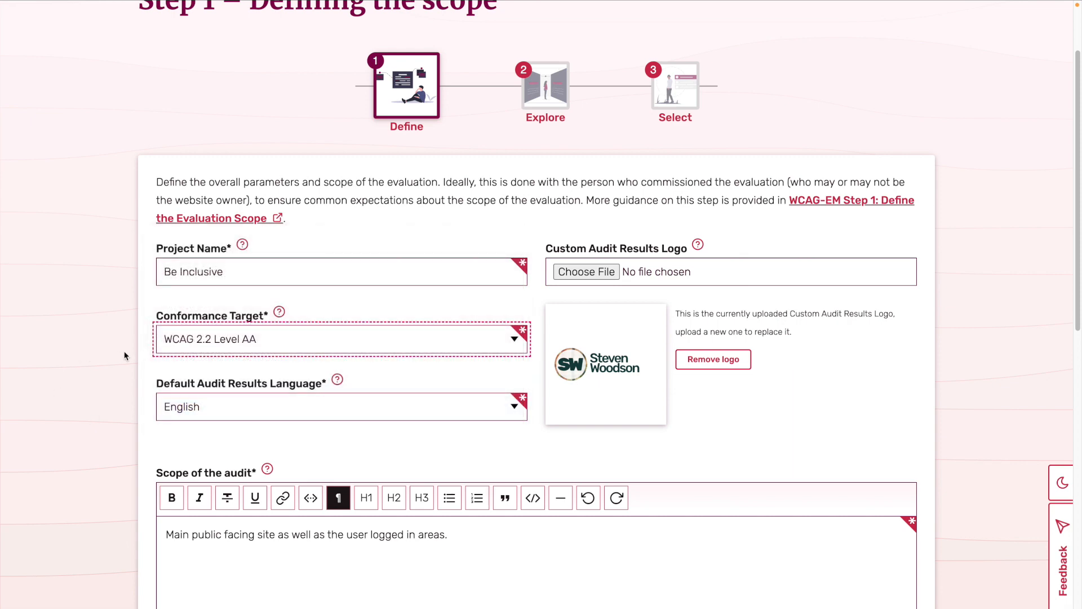
- Add "Opera - Latest" and "Something Custom" as two further baseline support entries
scroll(125, 356, "down", 2)
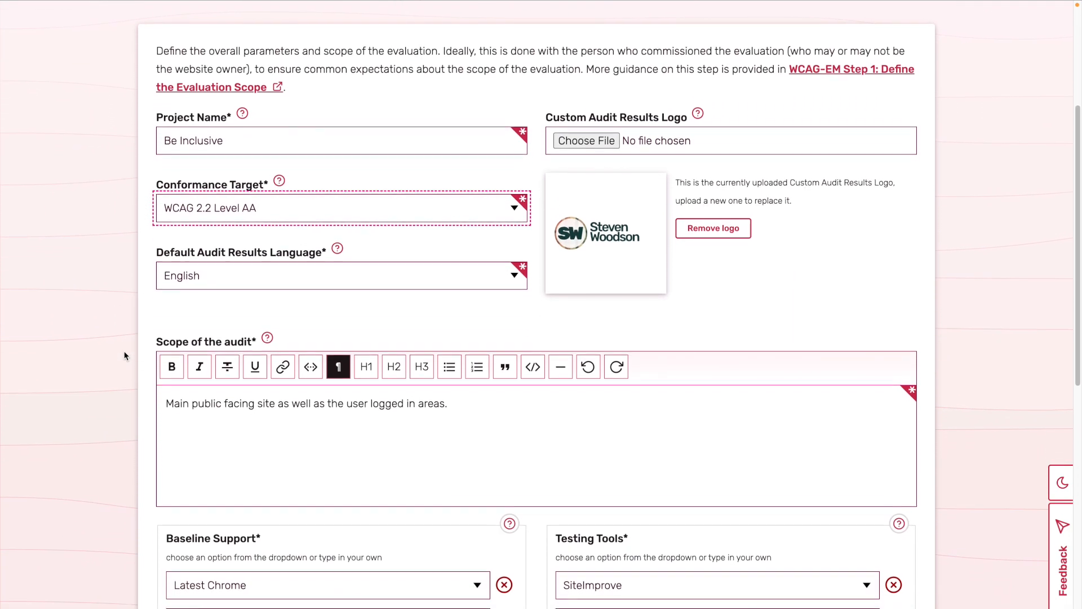
scroll(125, 355, "down", 2)
scroll(125, 355, "down", 1)
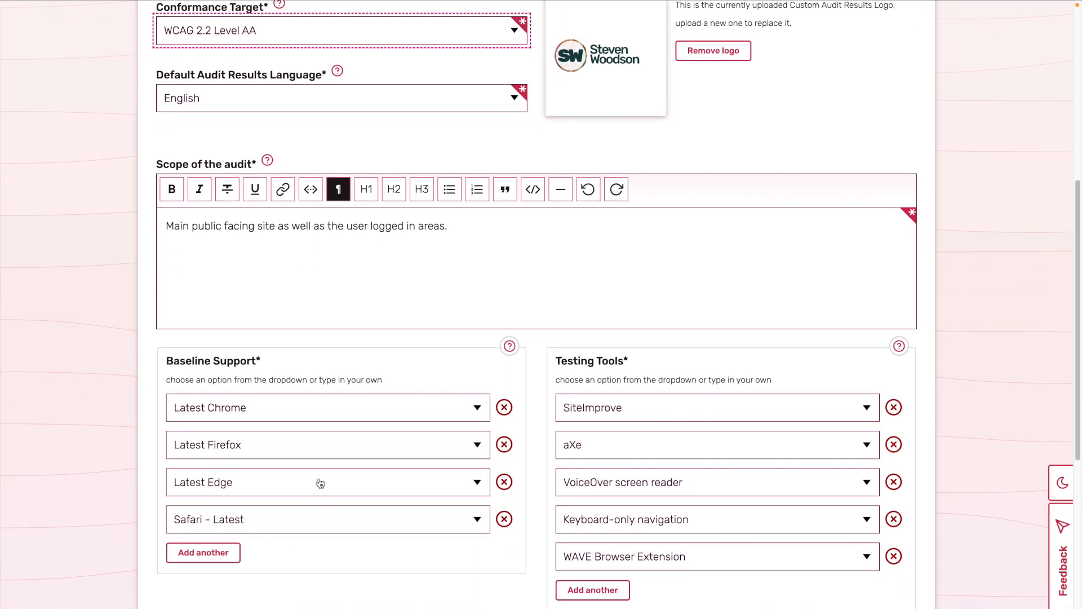
scroll(545, 281, "down", 1)
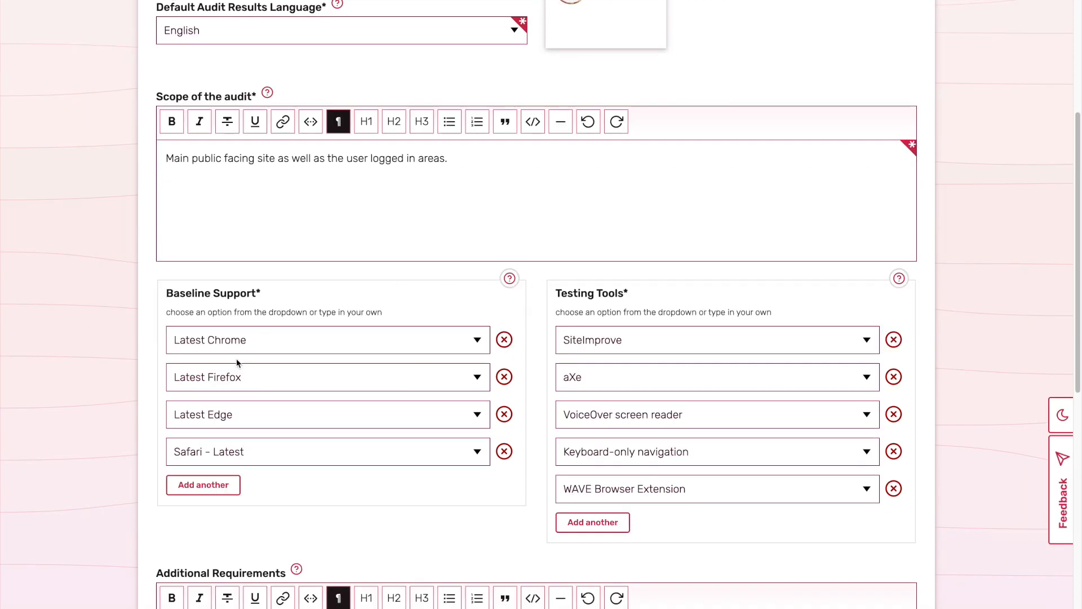
left_click(210, 489)
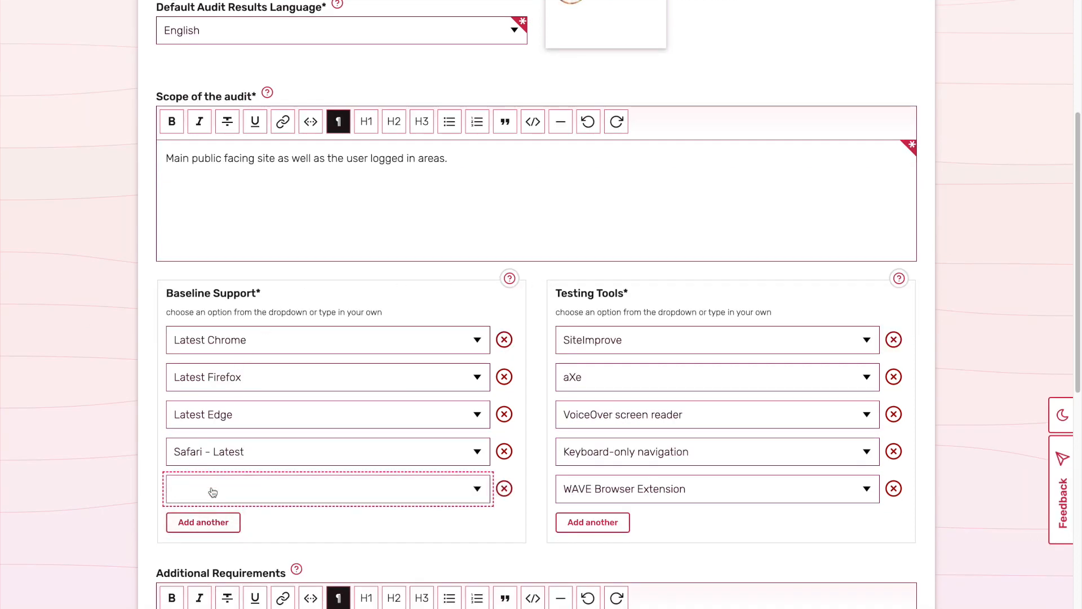
type("ope")
type("n")
left_click(231, 514)
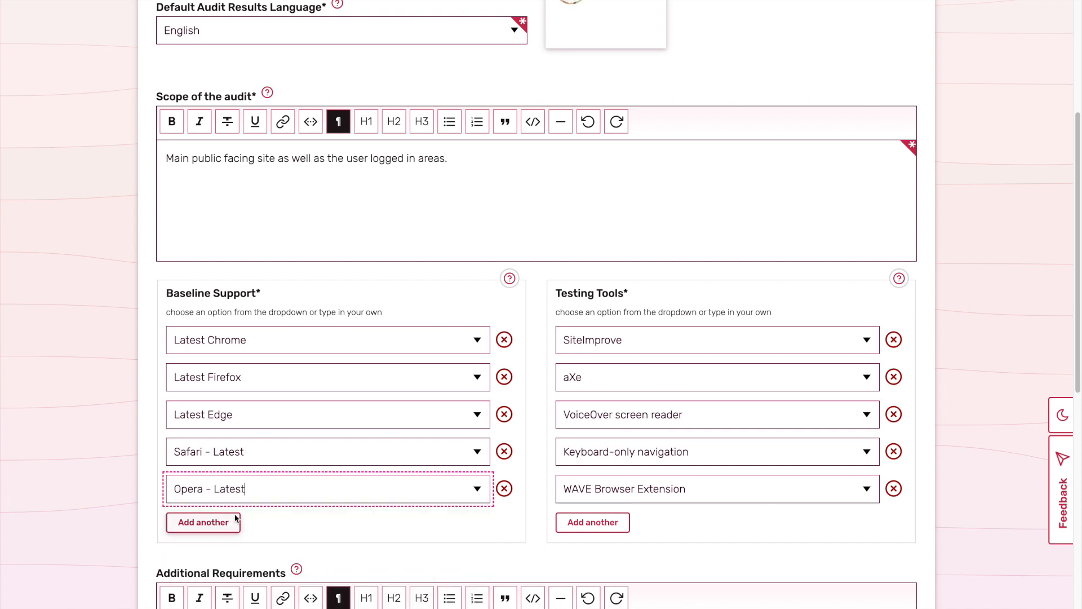
left_click(230, 521)
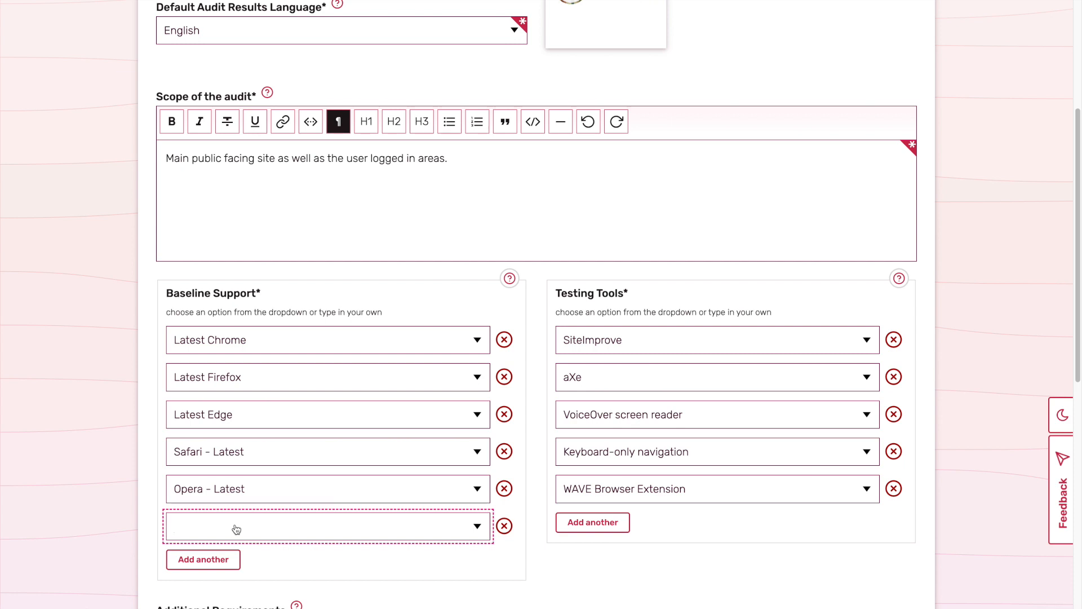
type("Something Custom")
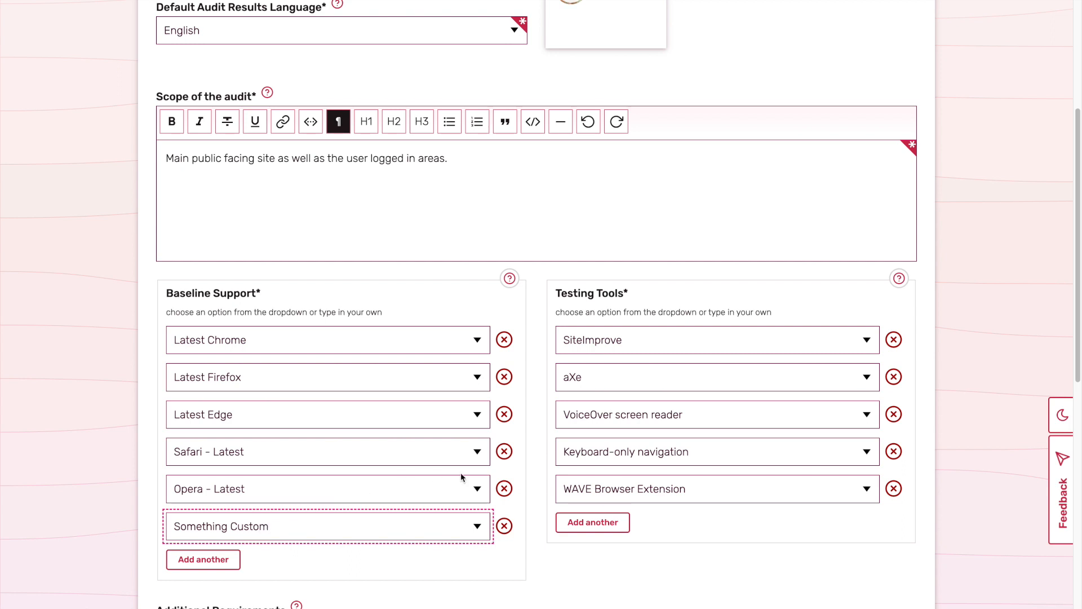
- Add "Accessibility Insights Browser Extension" as a further entry under the testing tools
left_click(655, 515)
left_click(612, 522)
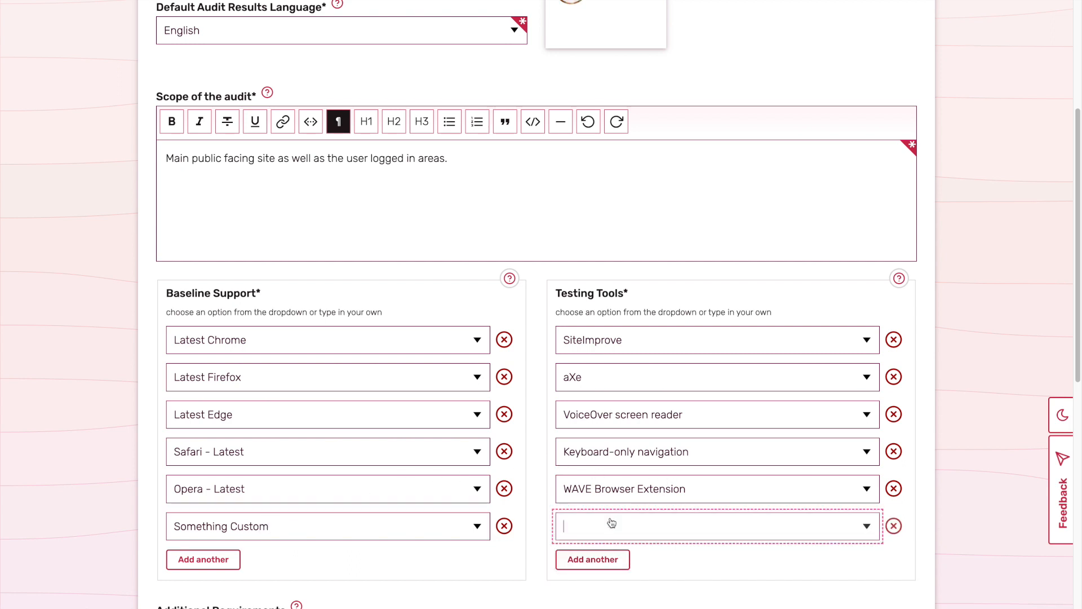
type("access")
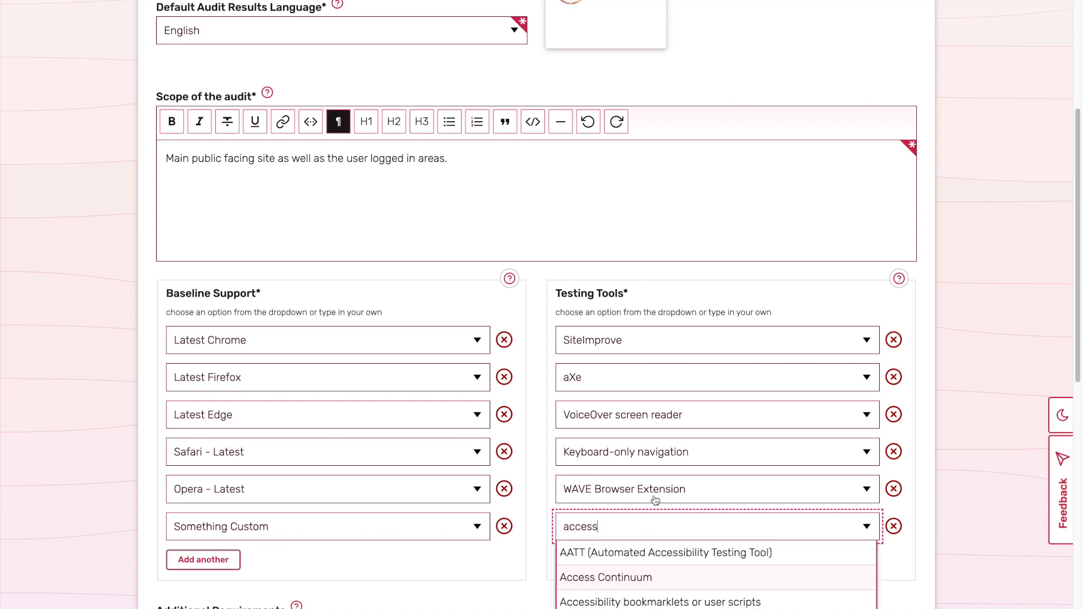
scroll(720, 500, "down", 2)
left_click(677, 504)
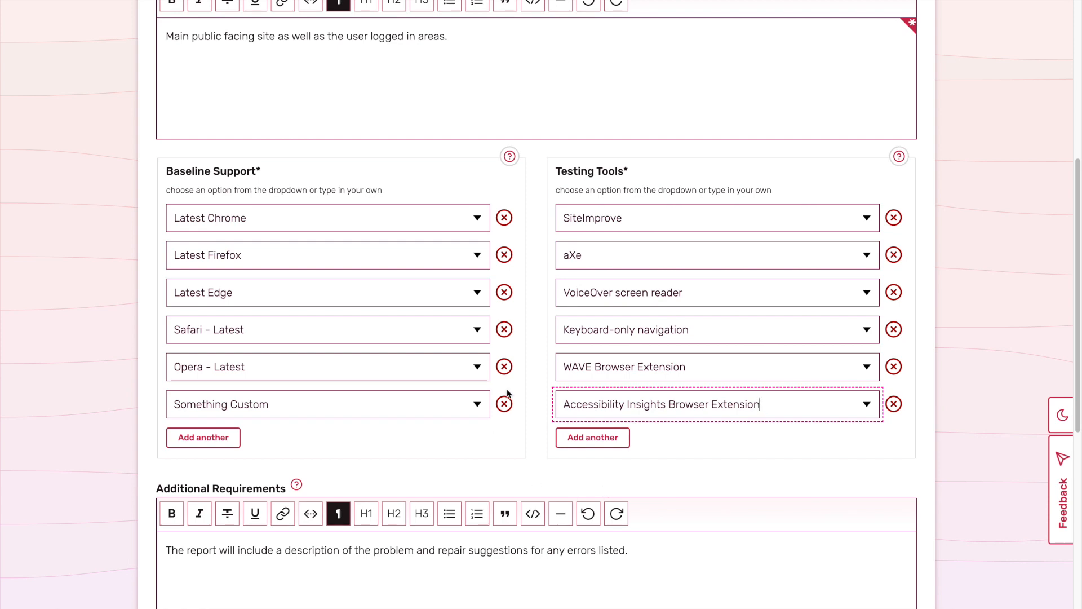
- Show the help text for the Baseline Support section
scroll(508, 393, "up", 2)
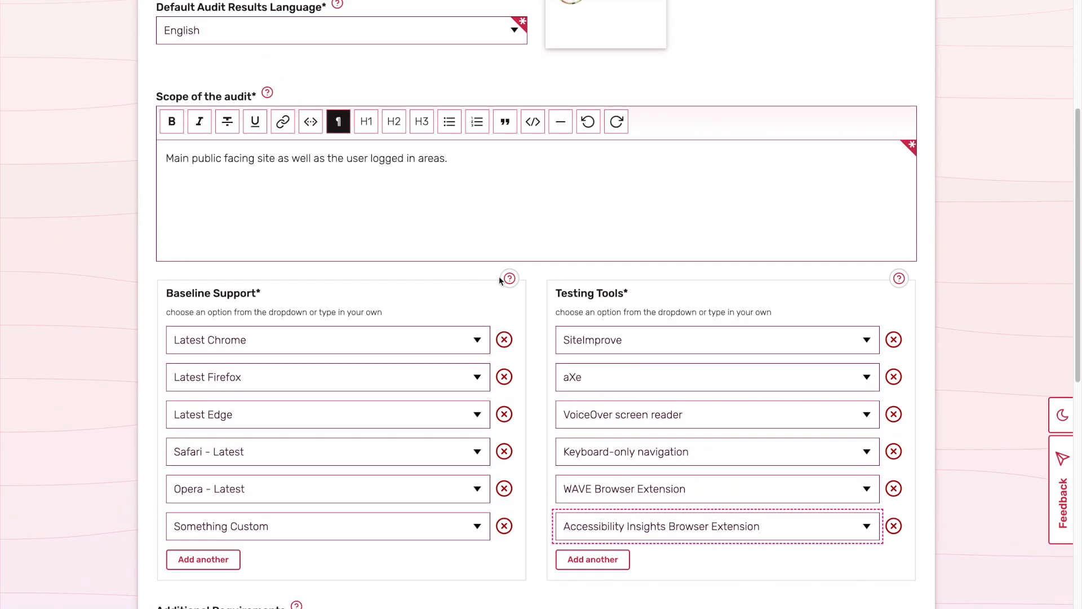
left_click(510, 278)
scroll(432, 406, "up", 1)
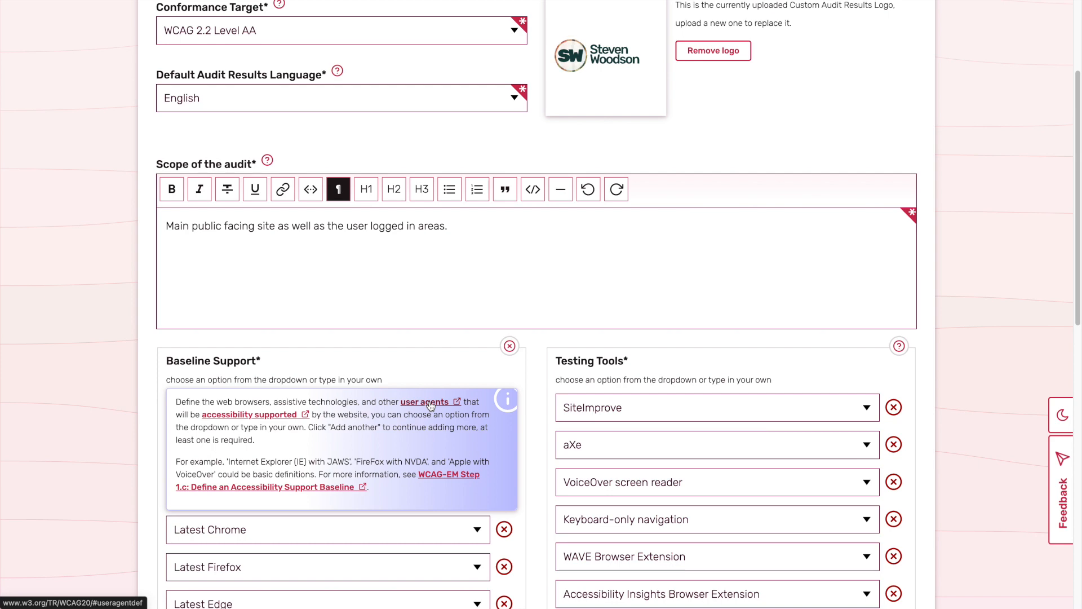
- Submit the Define and Explore steps of the project setup, looking over the technologies and optional notes on the way
scroll(430, 405, "down", 11)
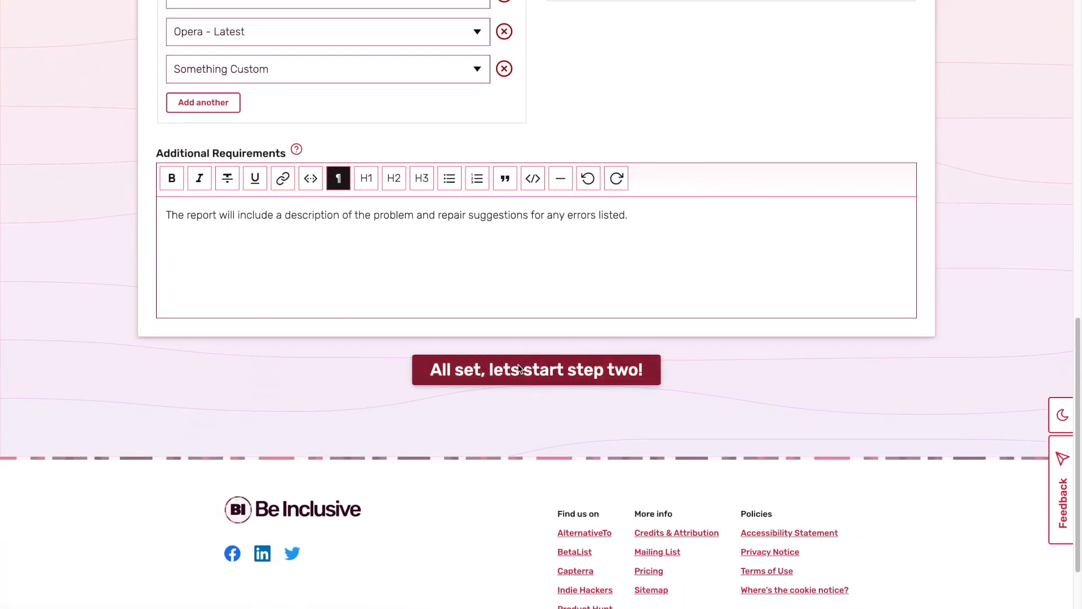
left_click(520, 368)
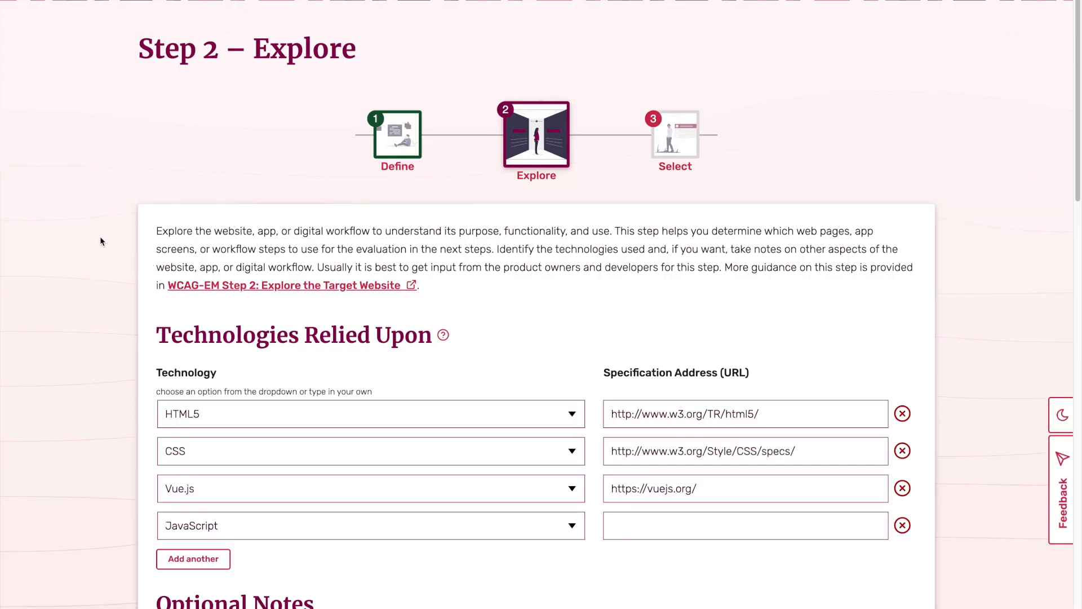
scroll(102, 242, "down", 2)
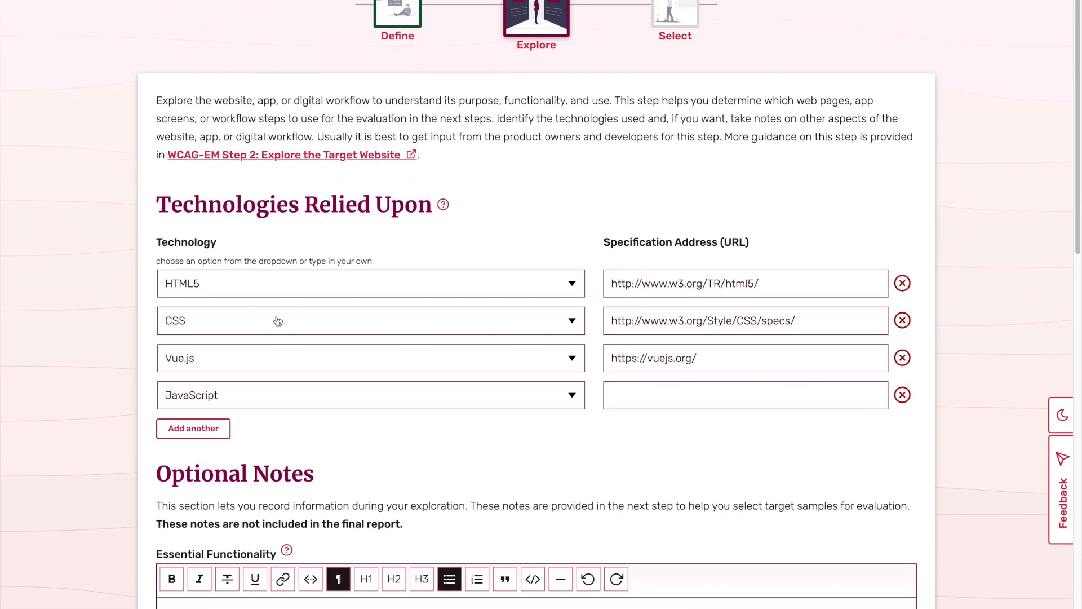
scroll(276, 249, "down", 3)
scroll(146, 280, "down", 4)
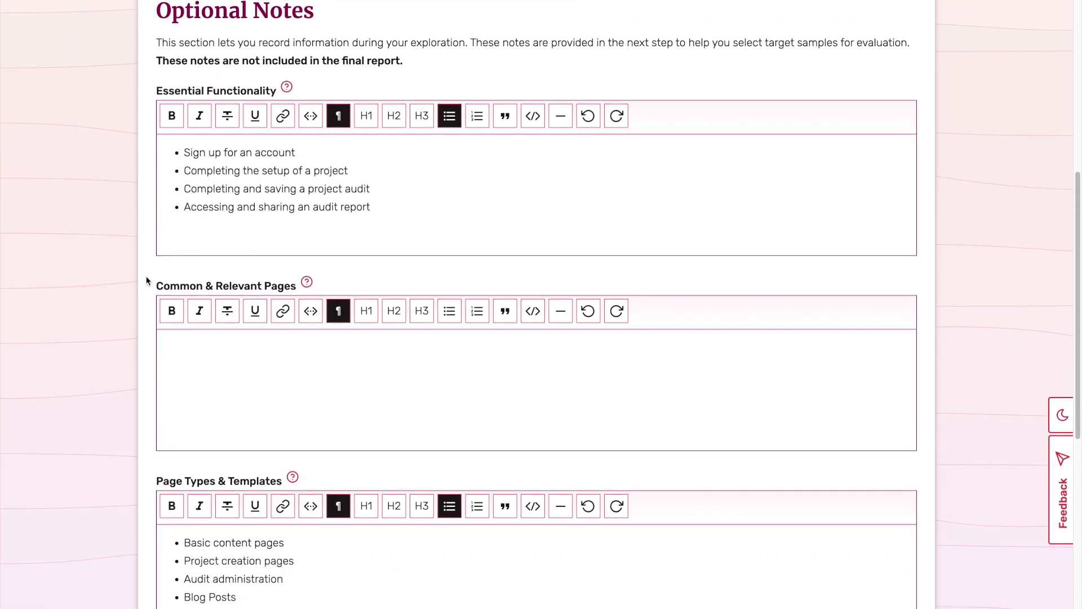
scroll(146, 280, "down", 2)
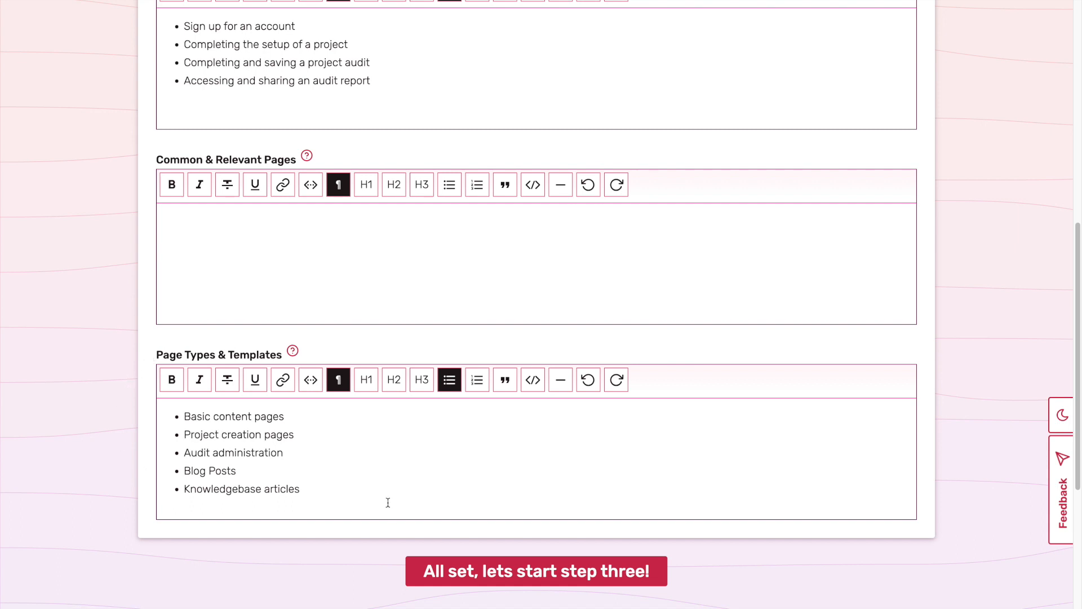
left_click(458, 572)
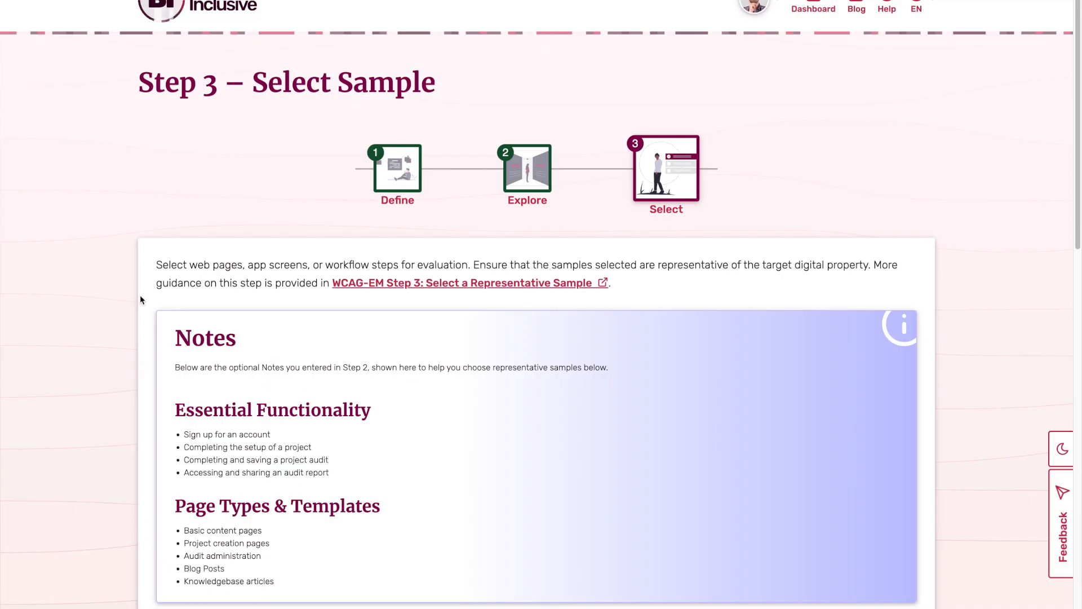
- Look over the structured and randomly selected sample pages and proceed to the project review
scroll(140, 296, "down", 6)
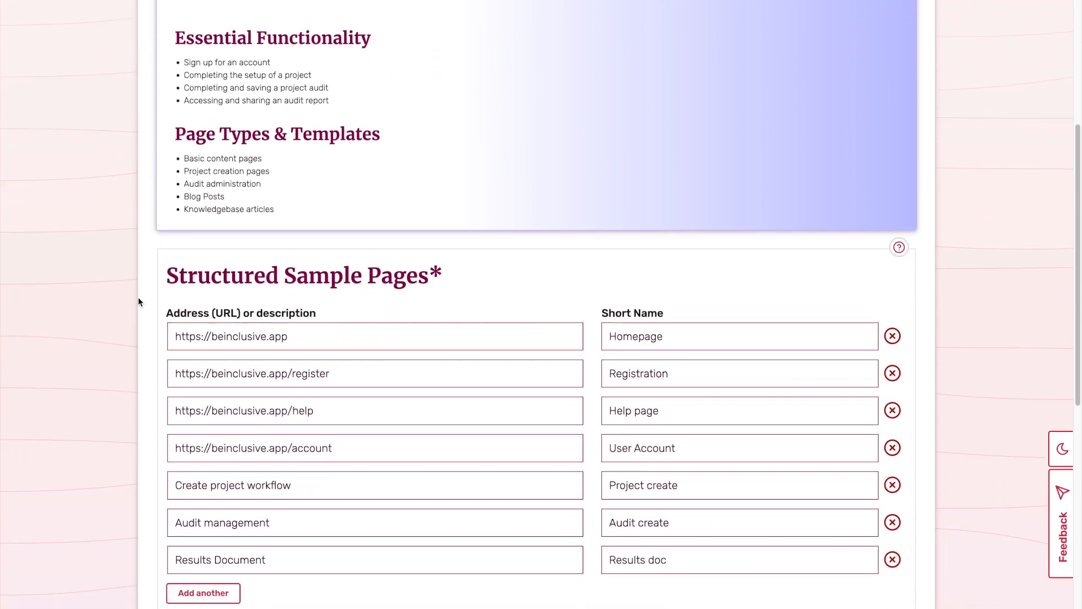
scroll(139, 301, "down", 3)
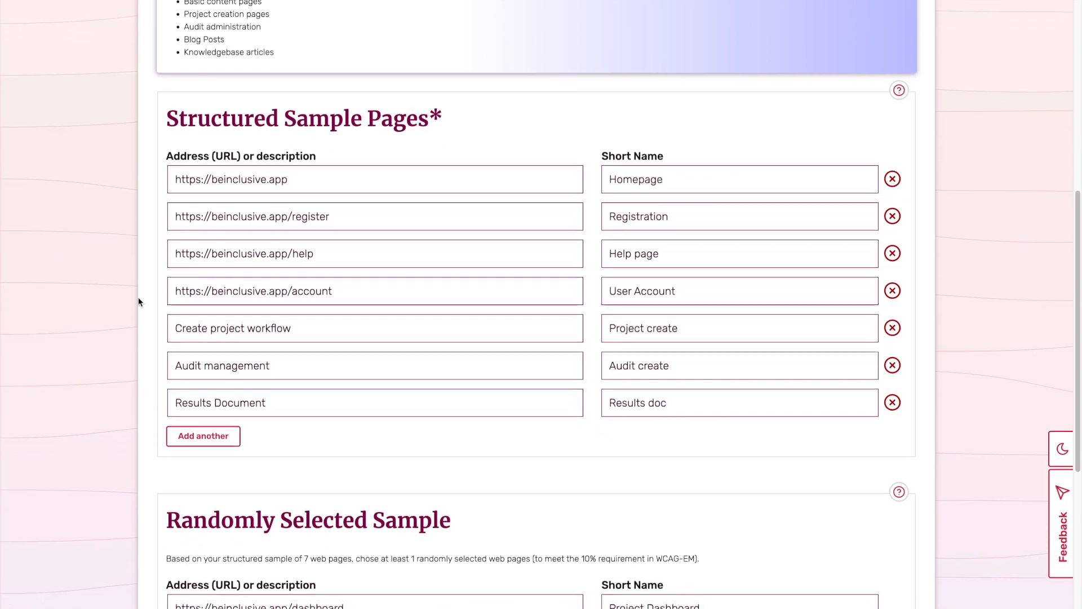
scroll(139, 302, "down", 1)
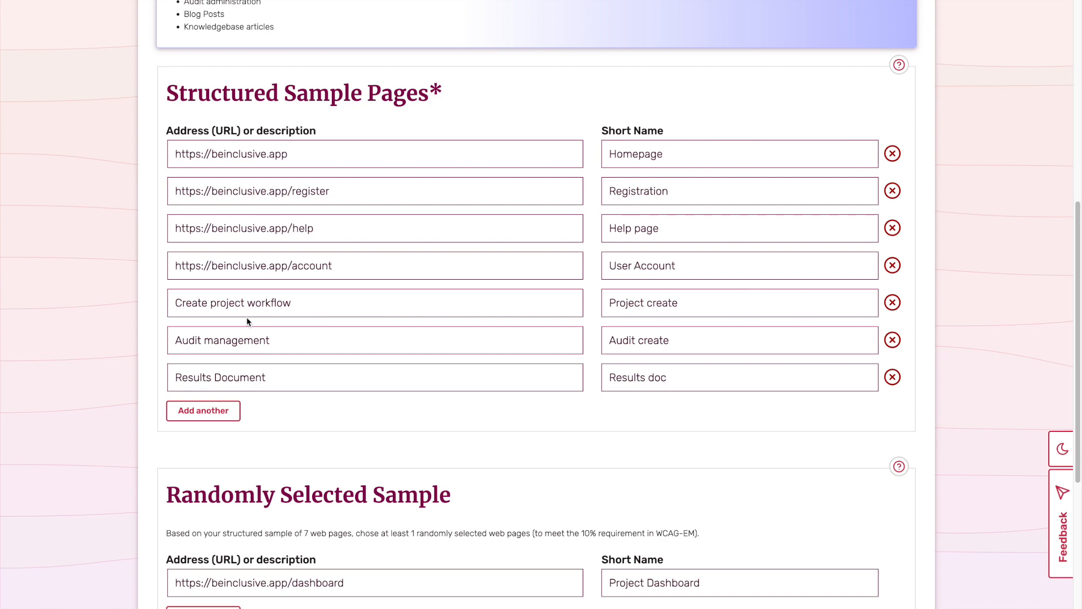
scroll(72, 176, "down", 3)
scroll(72, 181, "down", 1)
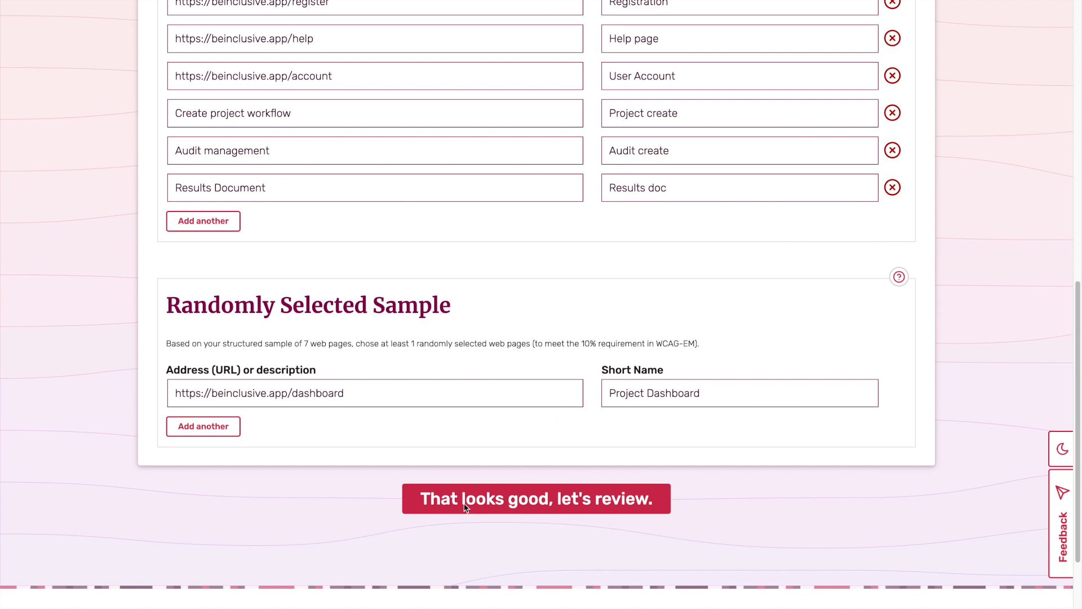
left_click(529, 504)
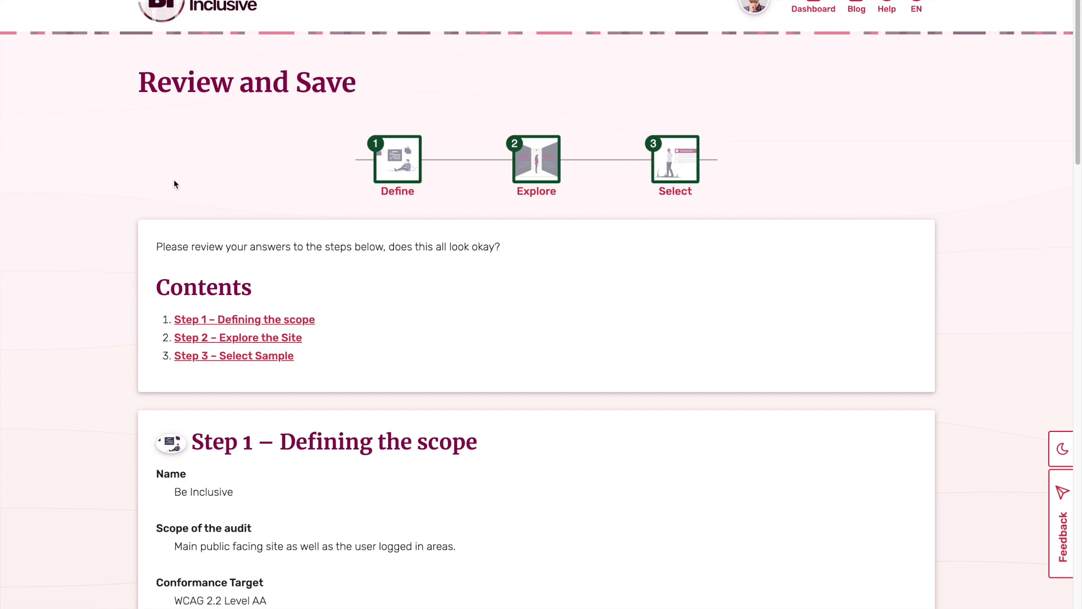
- Review the scope, exploration and sample summaries, and save the project
scroll(106, 217, "down", 1)
scroll(106, 217, "down", 5)
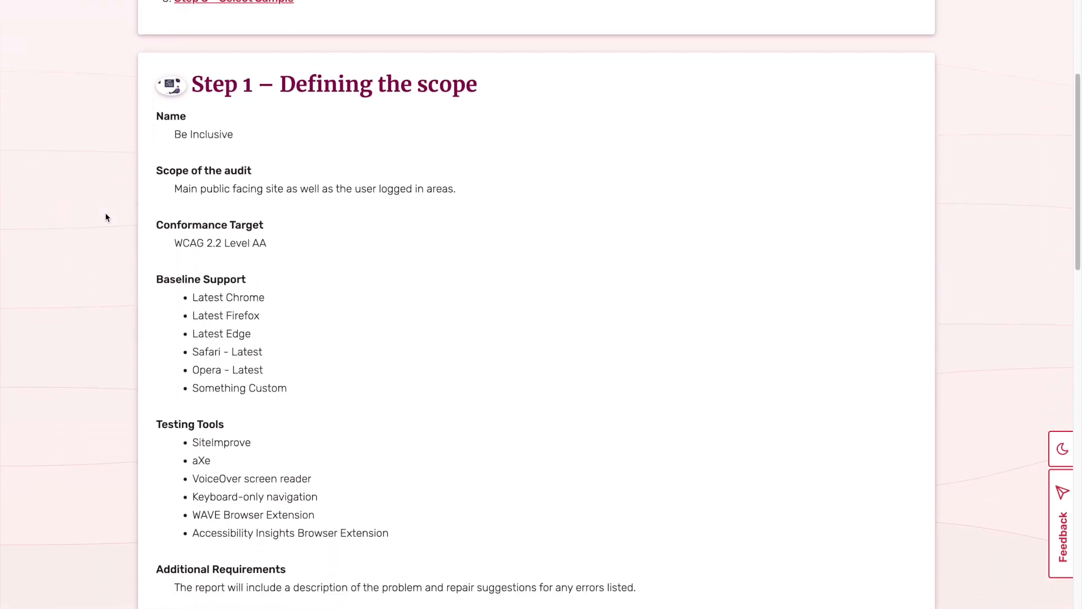
scroll(105, 217, "down", 8)
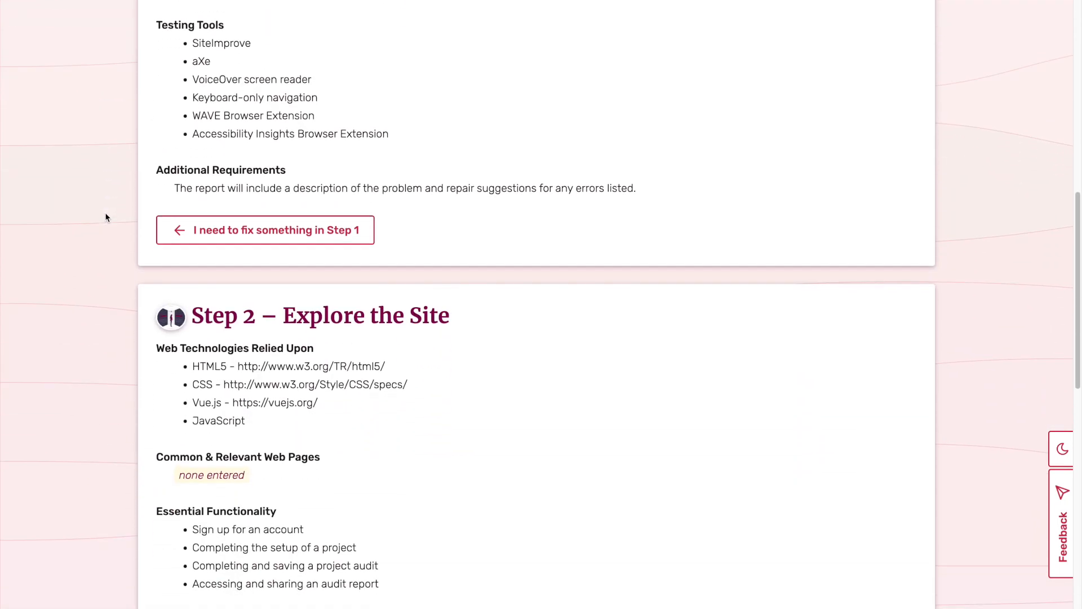
scroll(105, 212, "down", 8)
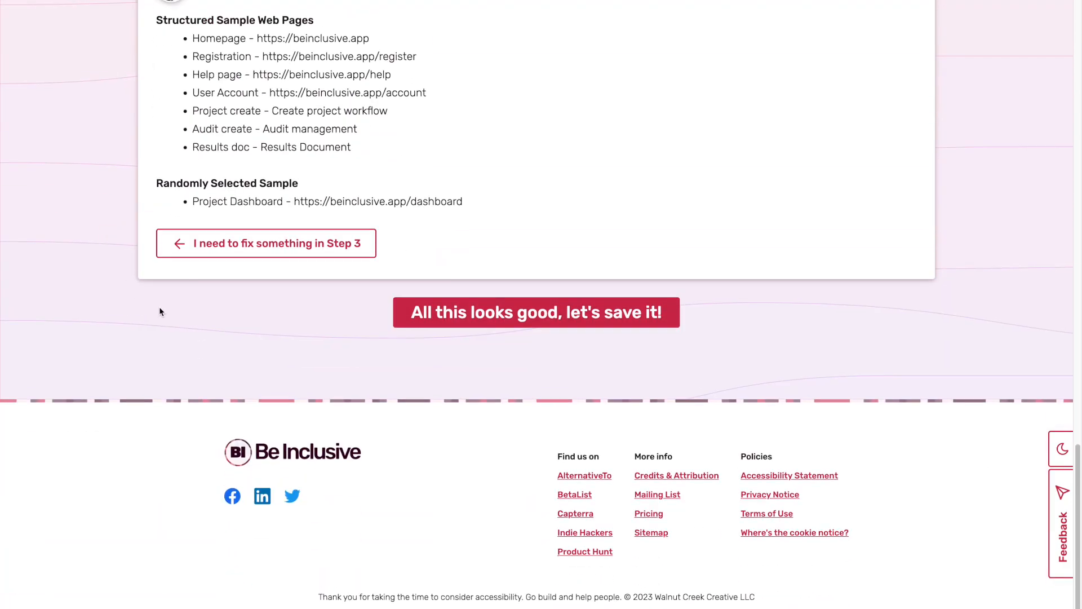
left_click(534, 324)
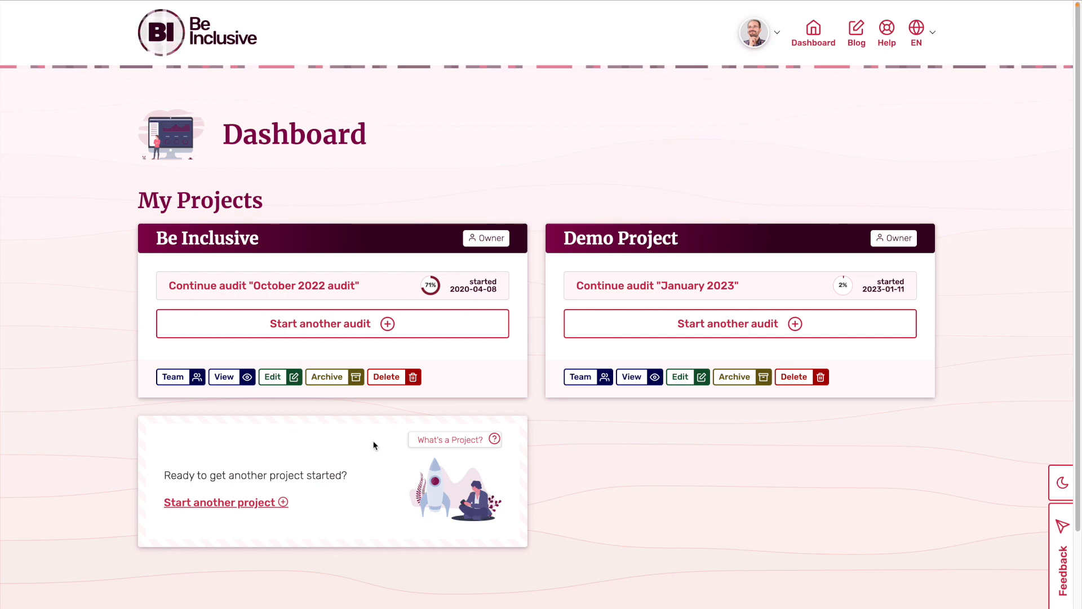
- Continue the Be Inclusive project's "October 2022 audit" and choose Homepage as the target sample
left_click(227, 287)
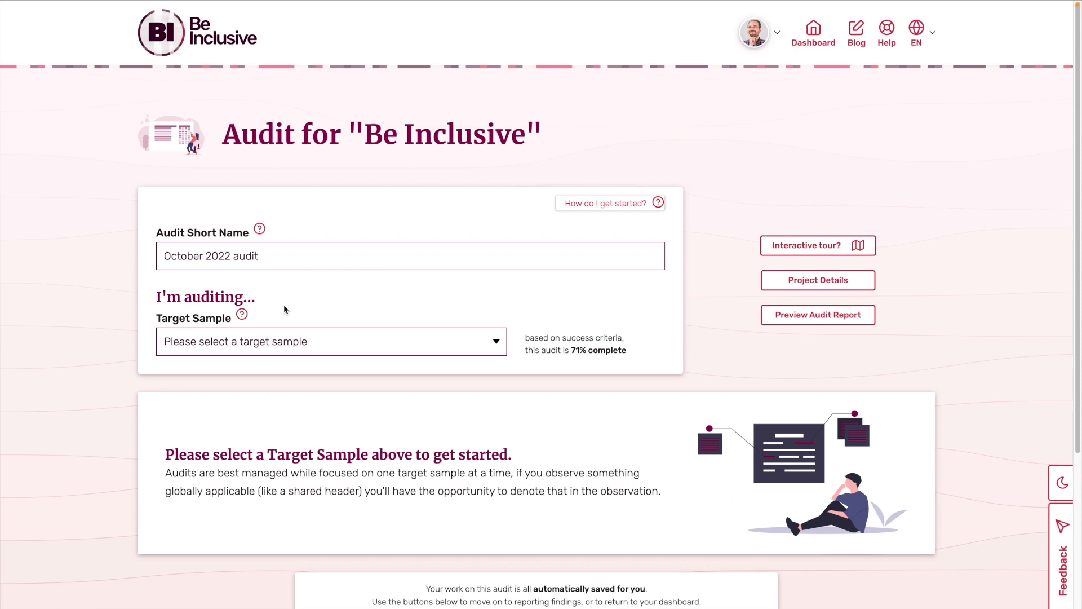
left_click(265, 343)
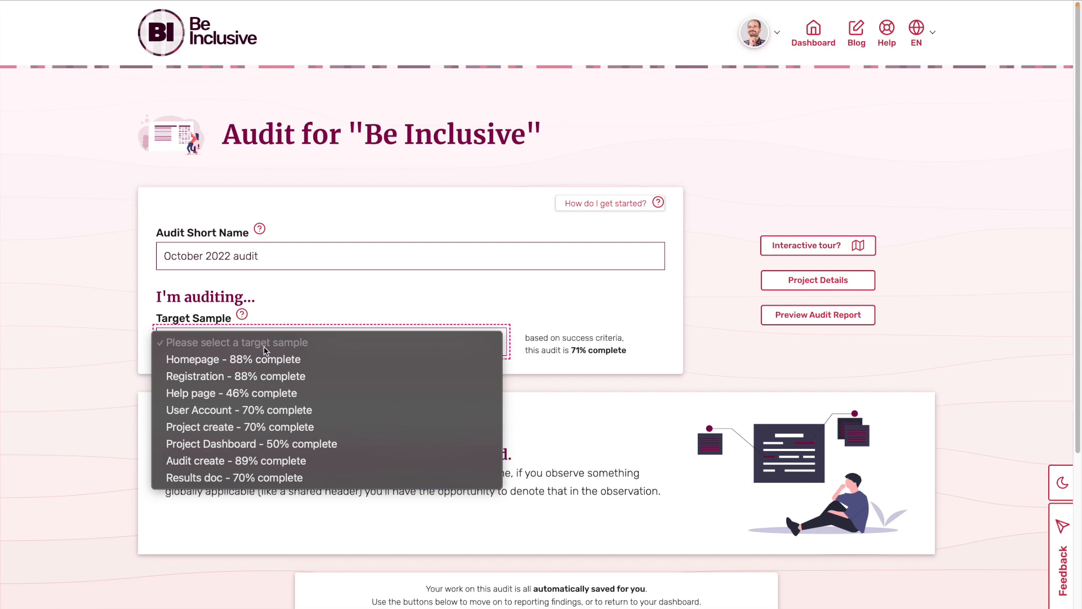
left_click(230, 361)
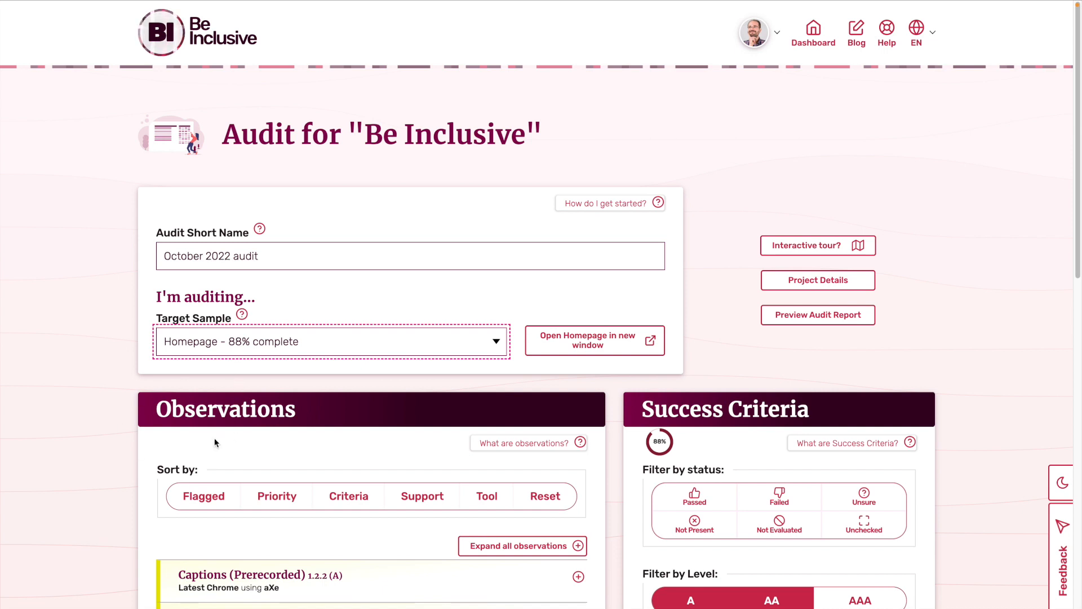
double_click(706, 394)
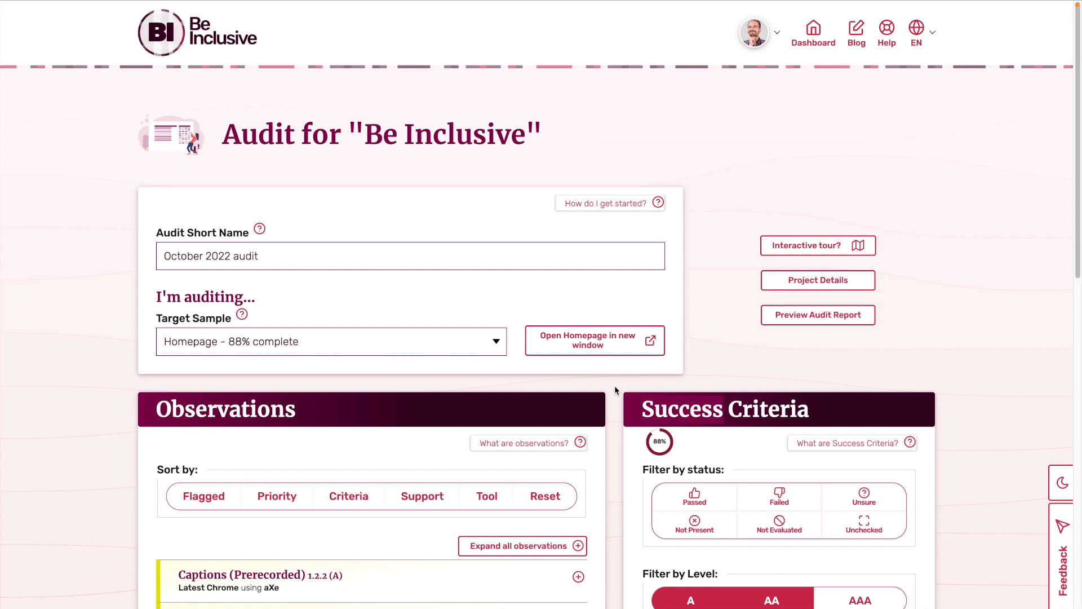
- Expand the Homepage observation "Name, Role, Value 4.1.2 (A)" and read its files, details, remediation notes and metadata
scroll(615, 389, "down", 5)
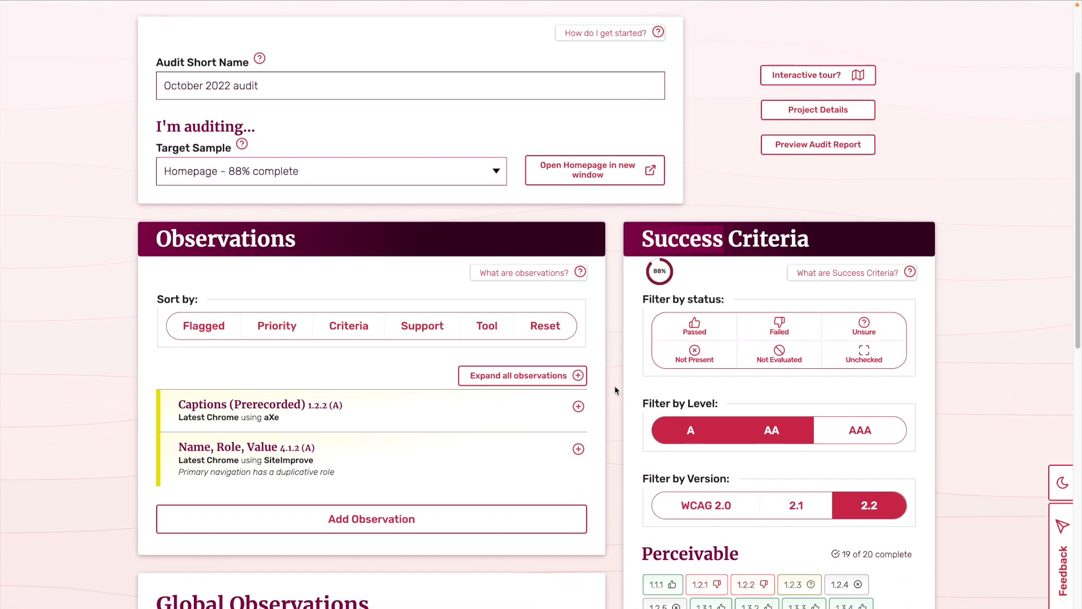
scroll(615, 389, "down", 1)
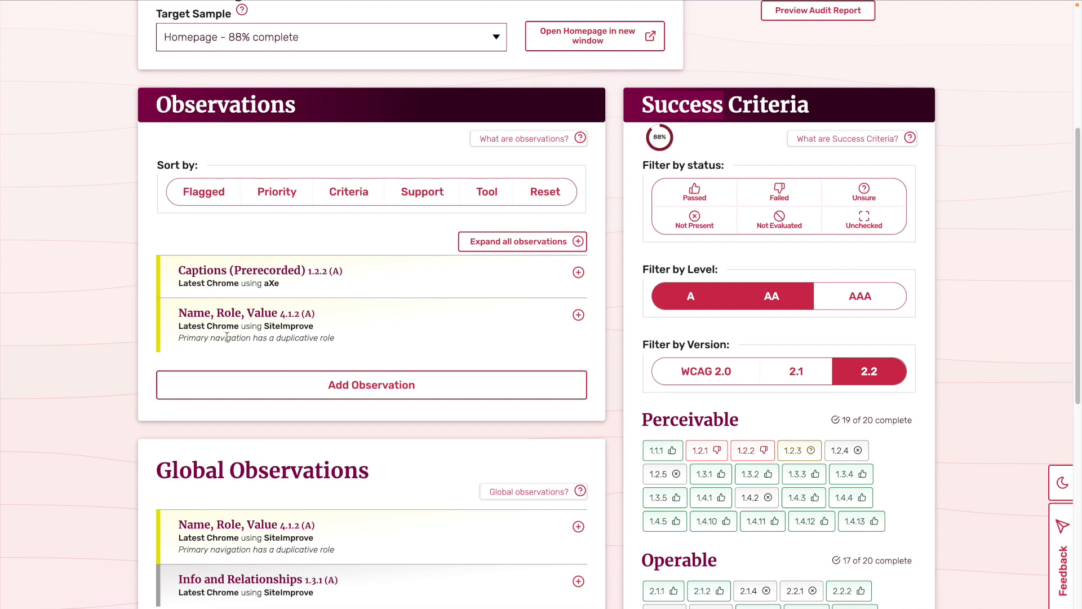
left_click(346, 322)
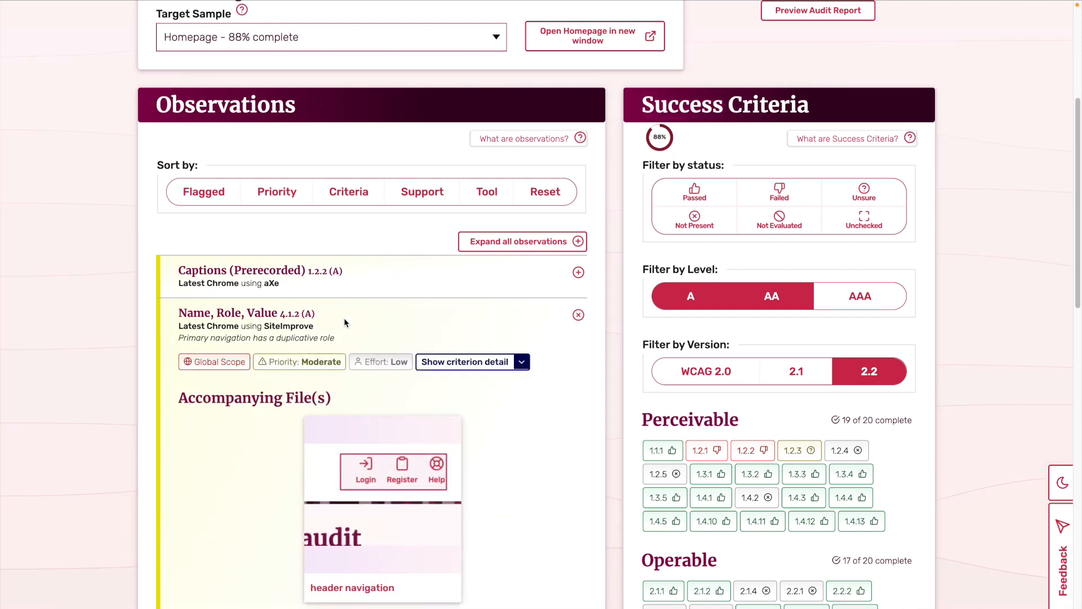
scroll(345, 322, "down", 1)
scroll(345, 321, "down", 7)
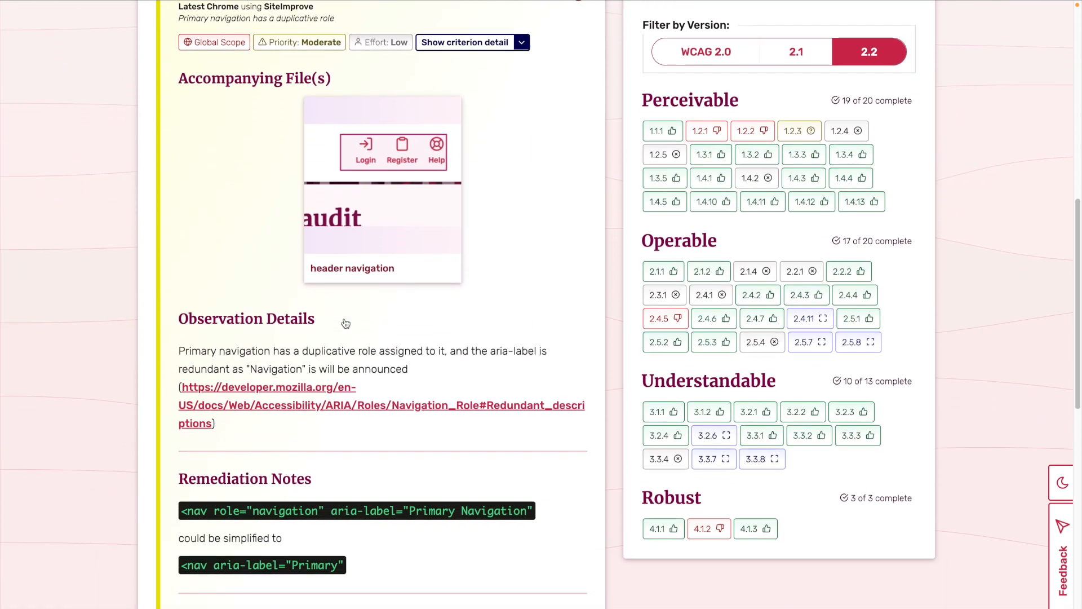
scroll(346, 323, "down", 5)
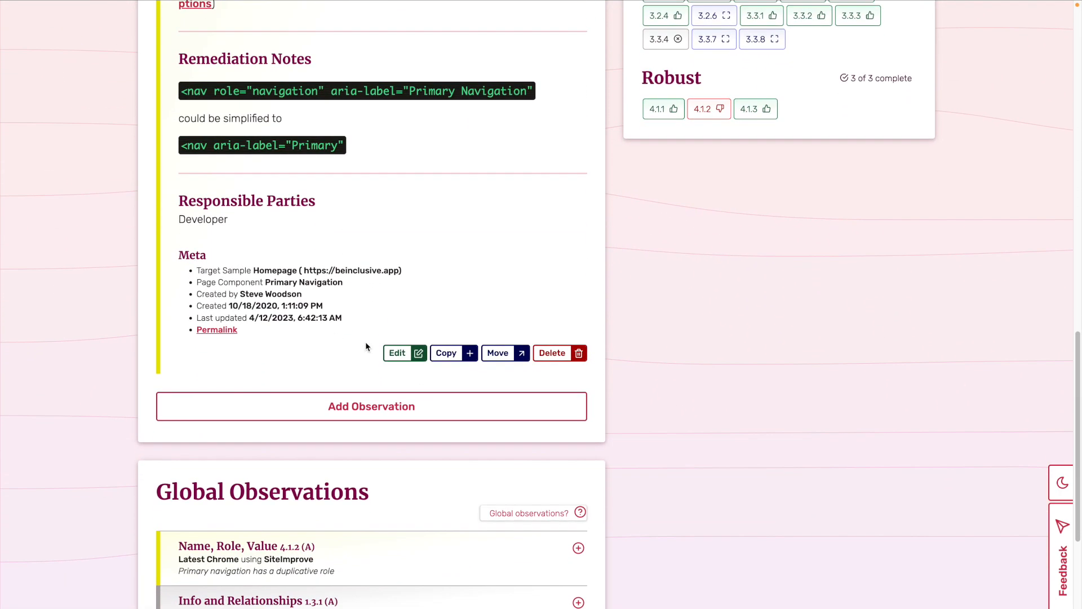
- Open the Name, Role, Value observation for editing and view the available options for testing support and testing tool
left_click(402, 353)
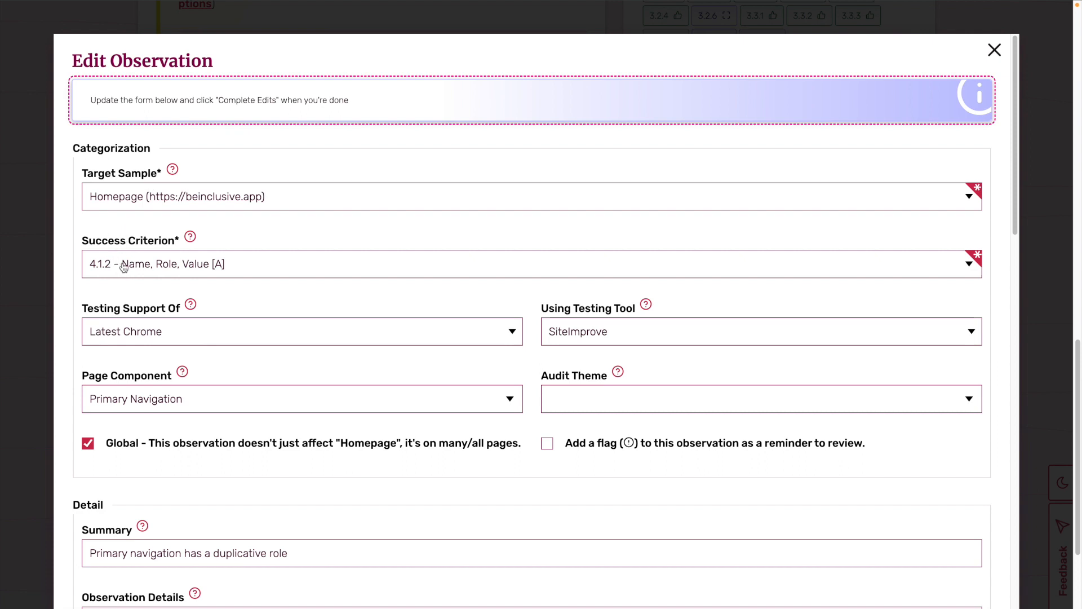
scroll(124, 268, "down", 1)
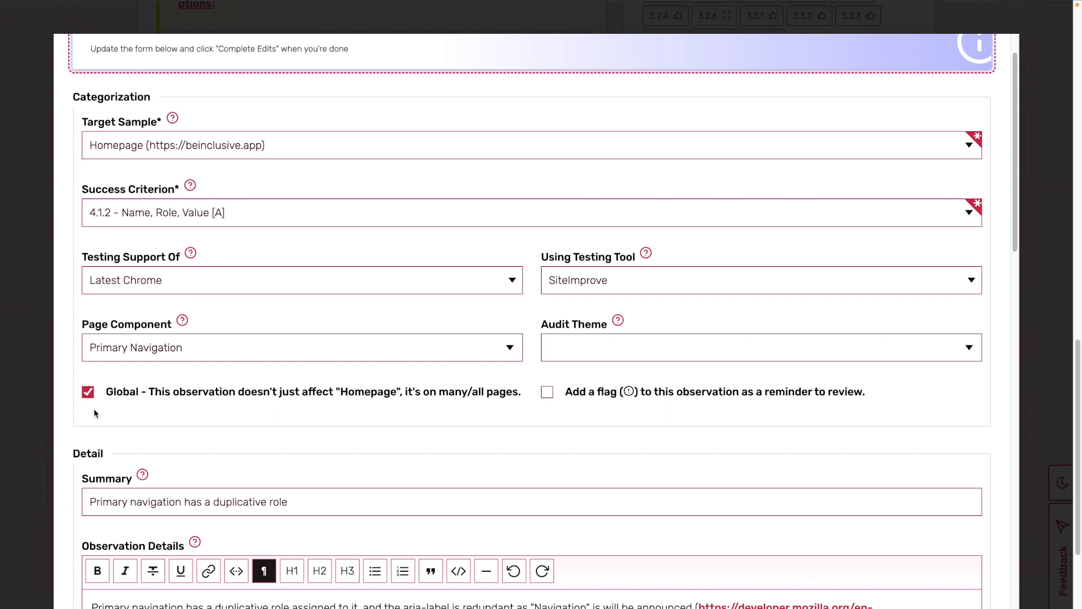
scroll(442, 105, "up", 1)
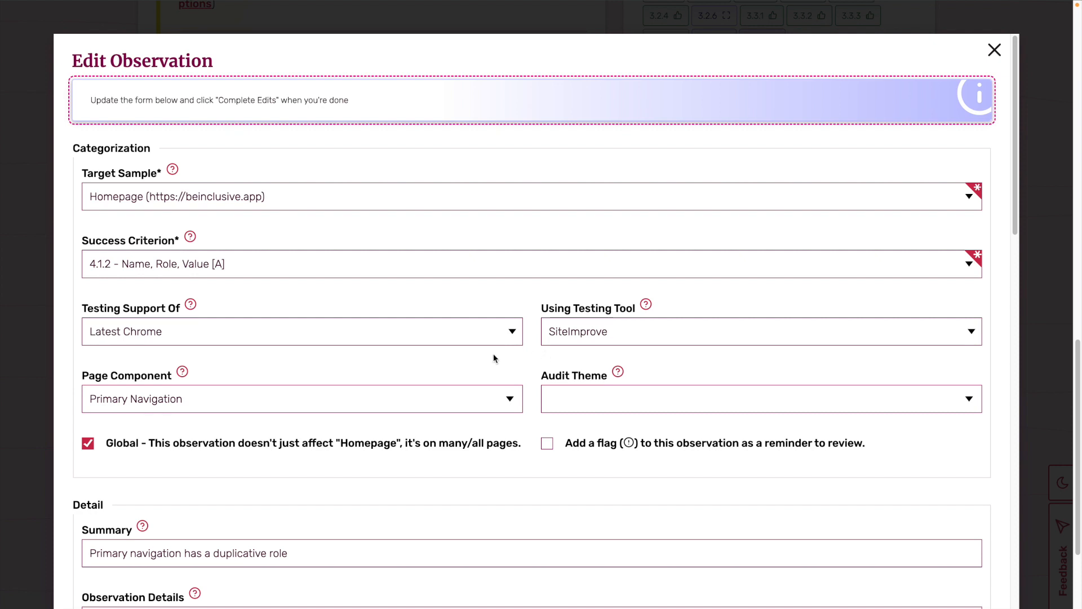
left_click(420, 340)
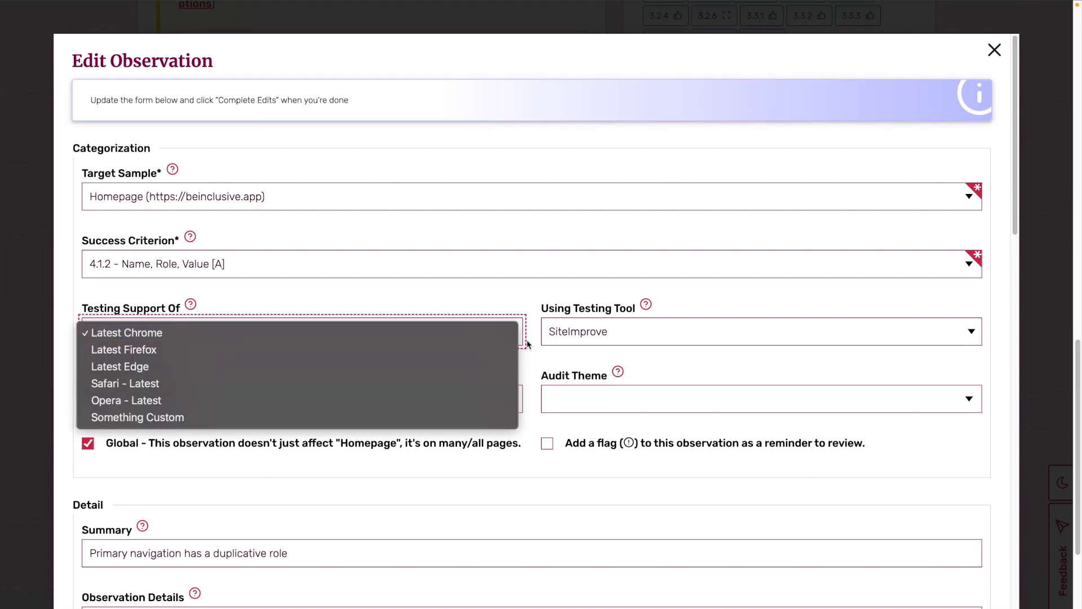
left_click(560, 339)
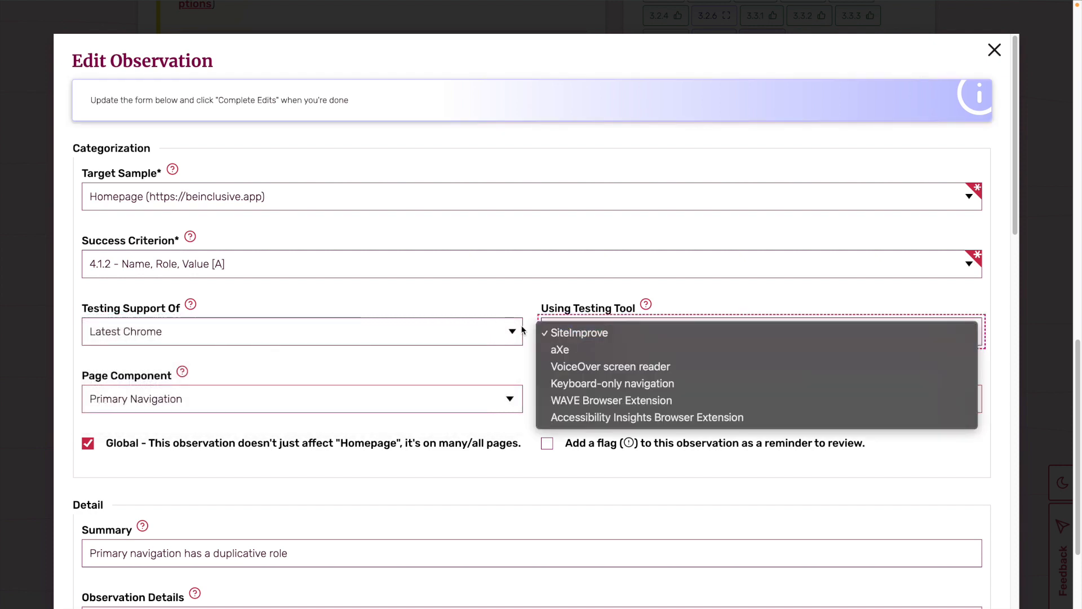
left_click(525, 315)
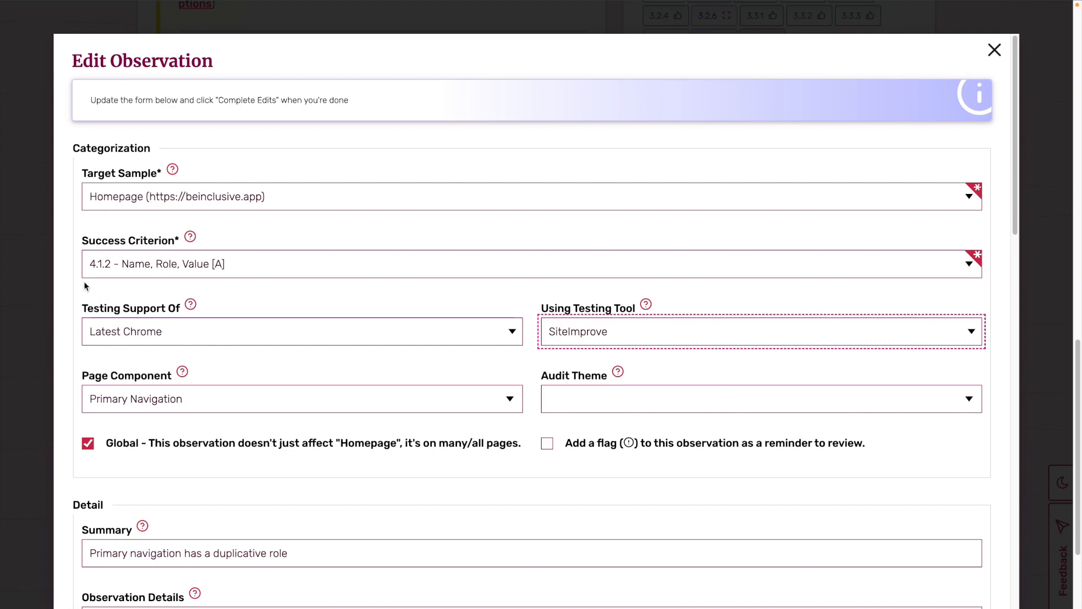
- Look through the observation's detail, accompanying files, remediation and responsible parties fields, and leave the edit form
scroll(69, 273, "down", 7)
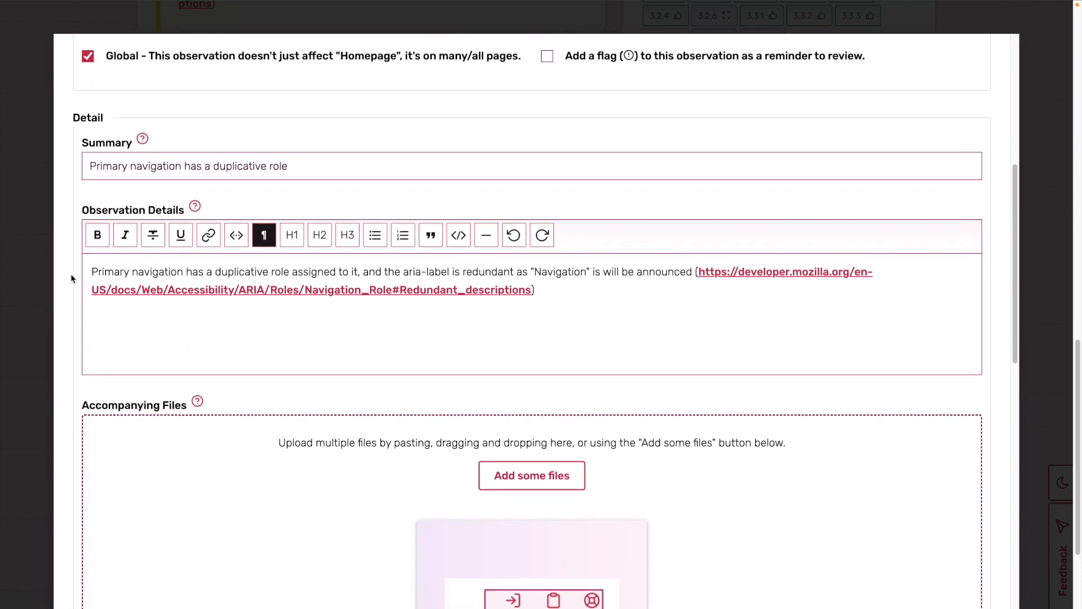
scroll(70, 273, "down", 1)
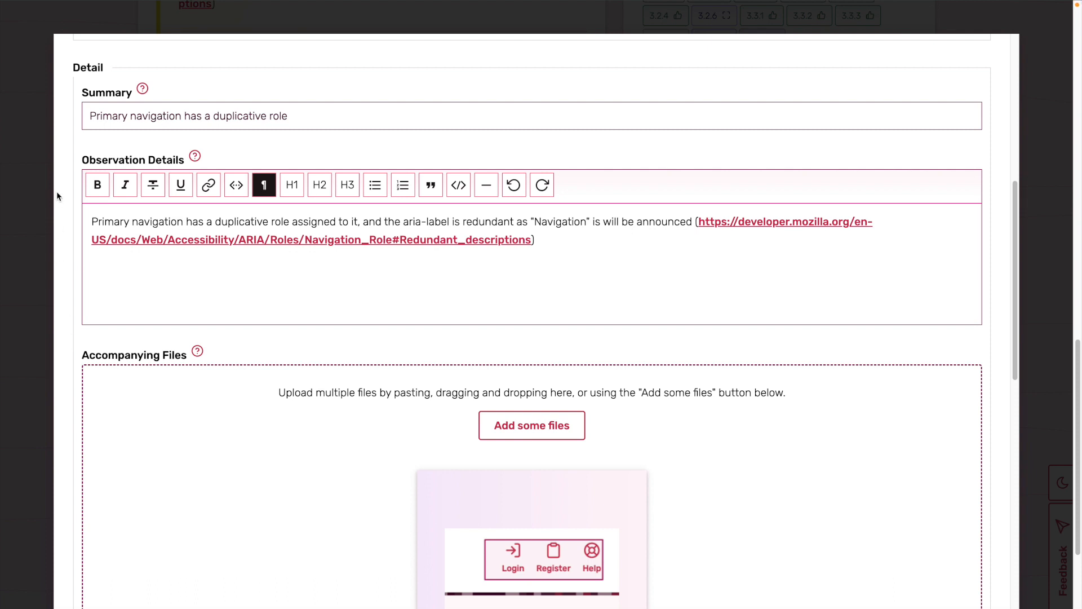
scroll(64, 239, "down", 5)
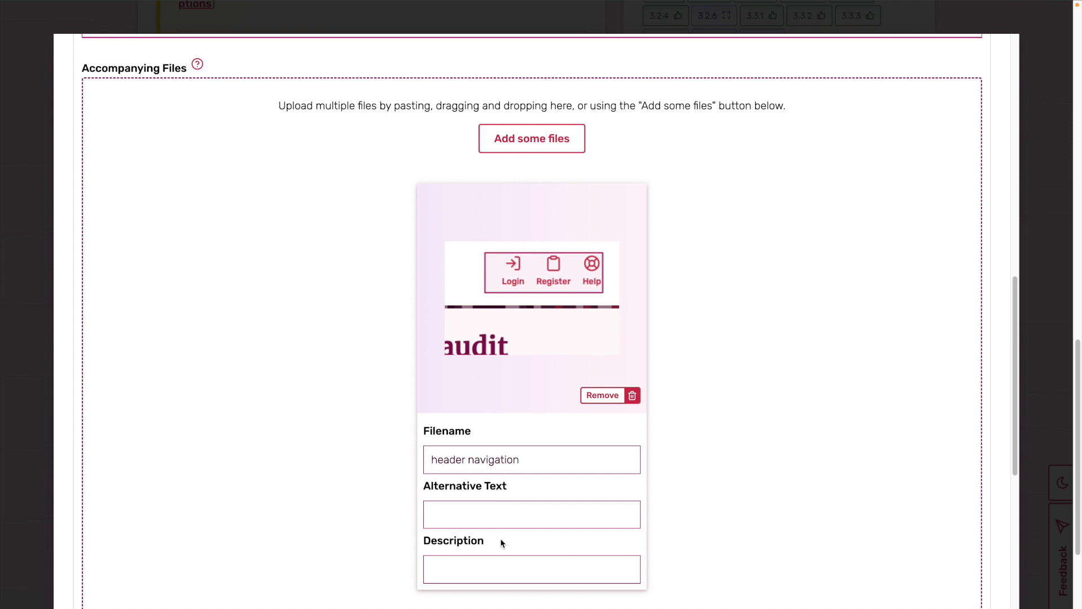
scroll(128, 372, "down", 5)
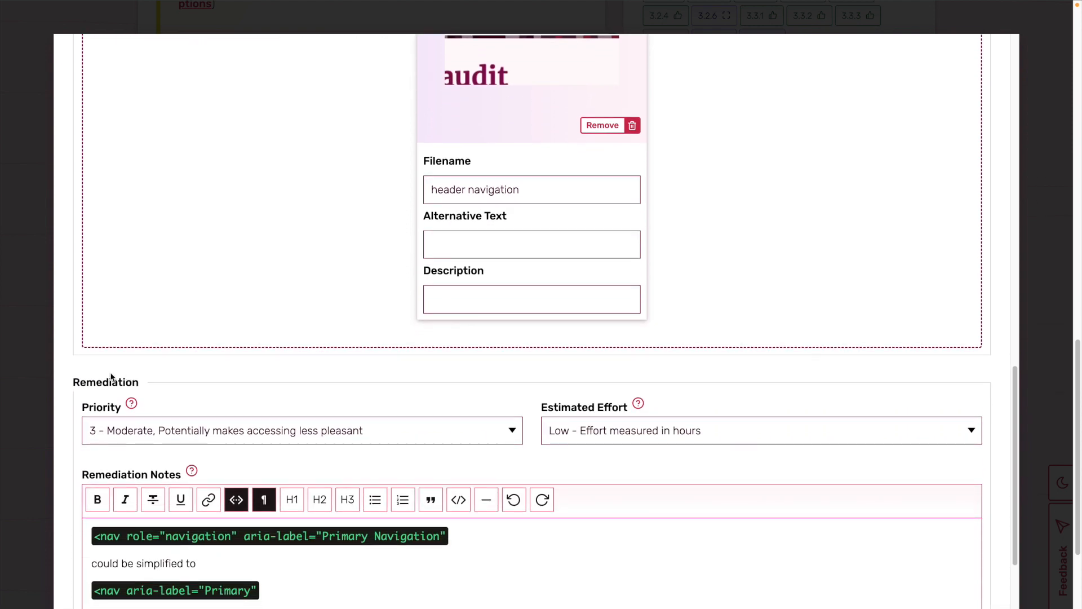
scroll(77, 360, "down", 3)
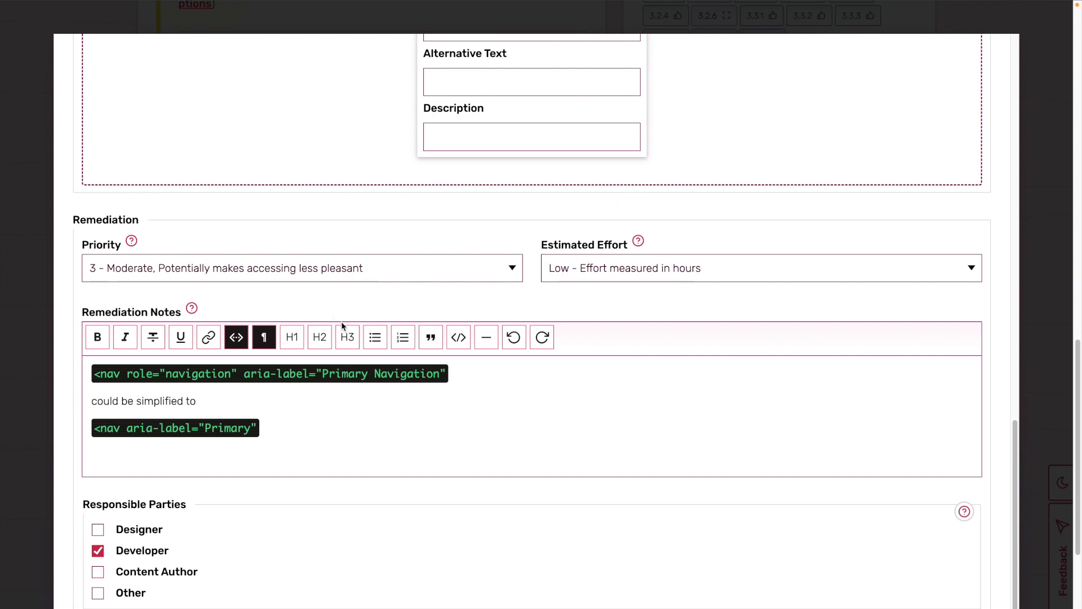
scroll(377, 362, "down", 1)
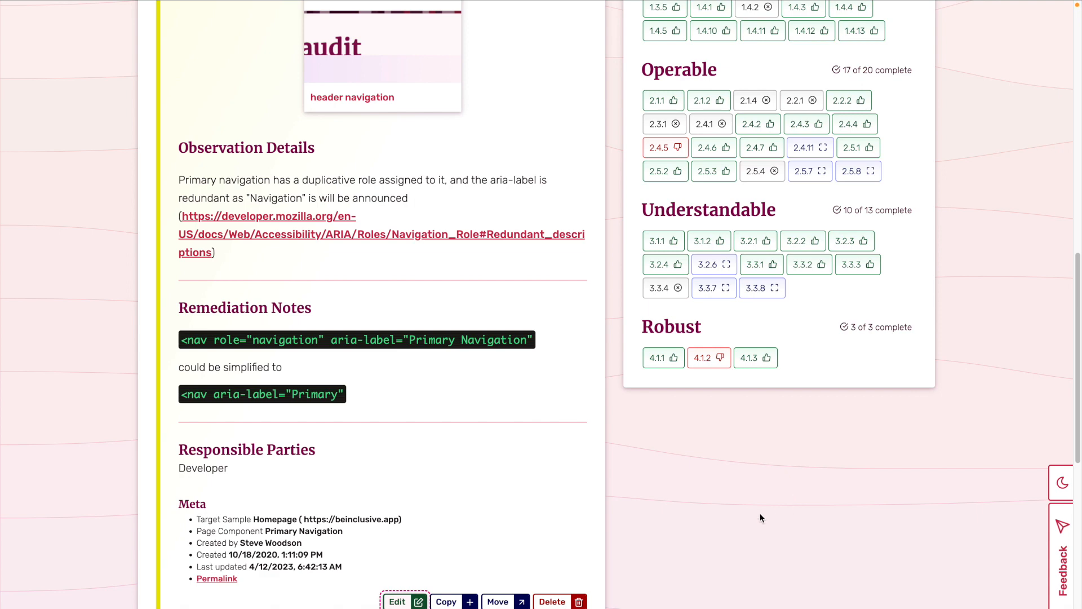
- Examine the Homepage's success criteria filters and the criteria statuses grouped by principle
scroll(689, 549, "up", 5)
scroll(689, 549, "up", 5)
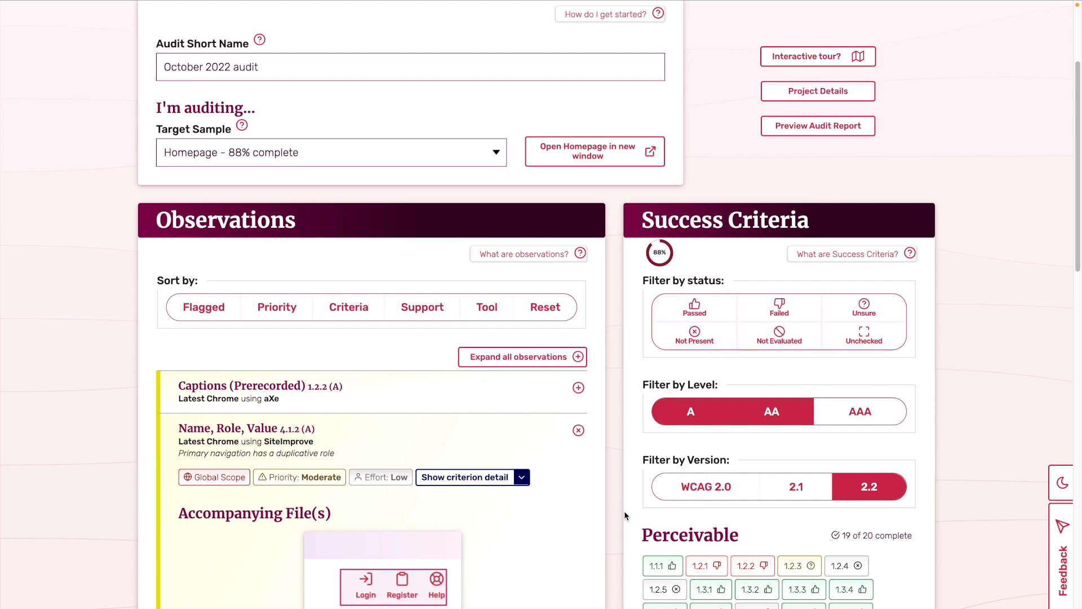
scroll(624, 511, "down", 2)
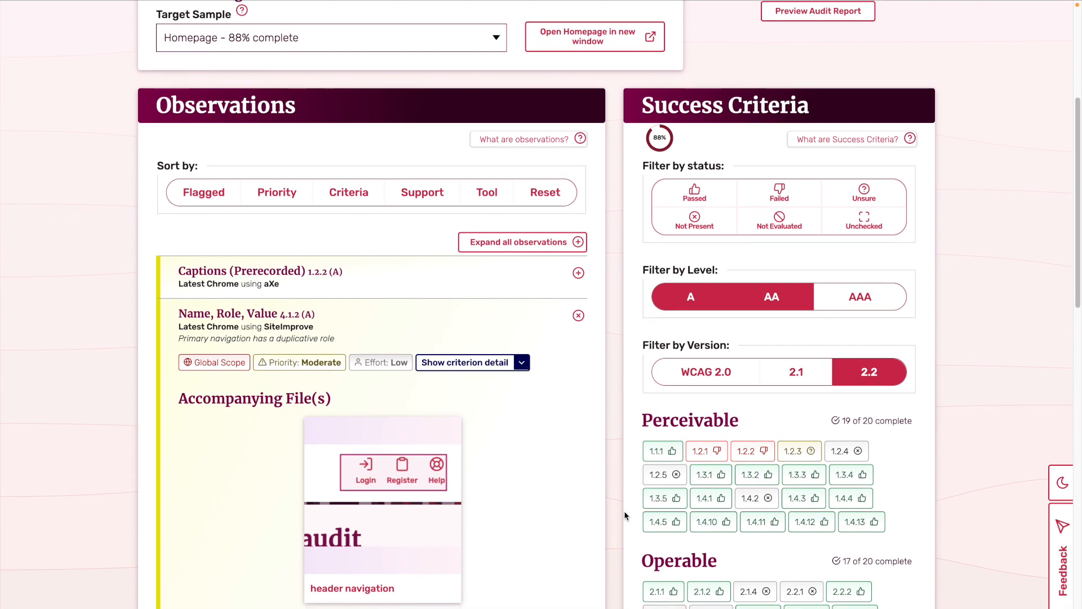
scroll(625, 511, "down", 1)
scroll(625, 511, "down", 1)
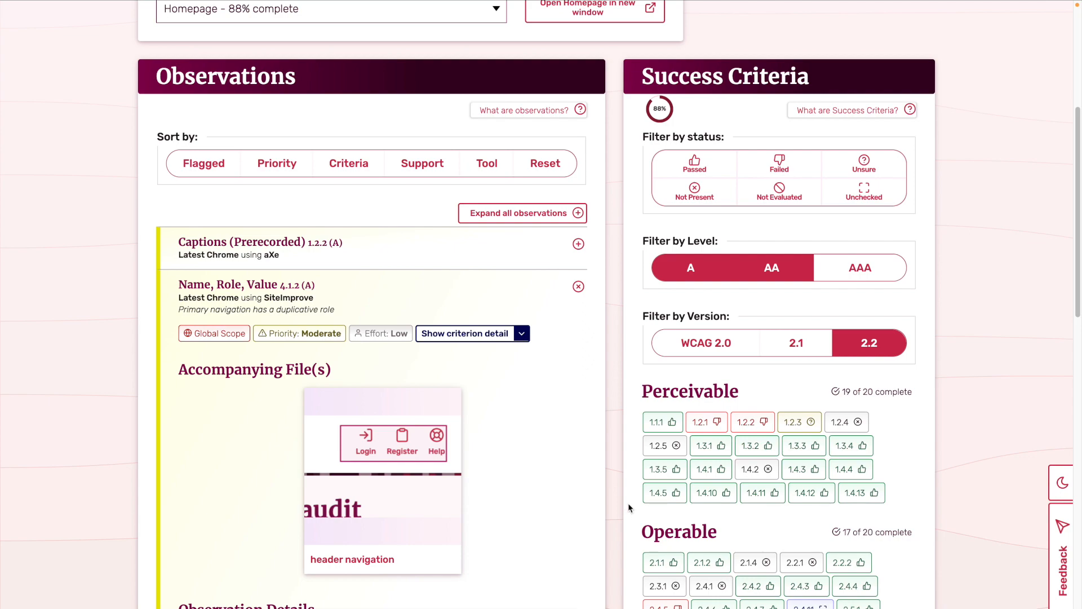
scroll(636, 476, "down", 3)
scroll(636, 476, "down", 3)
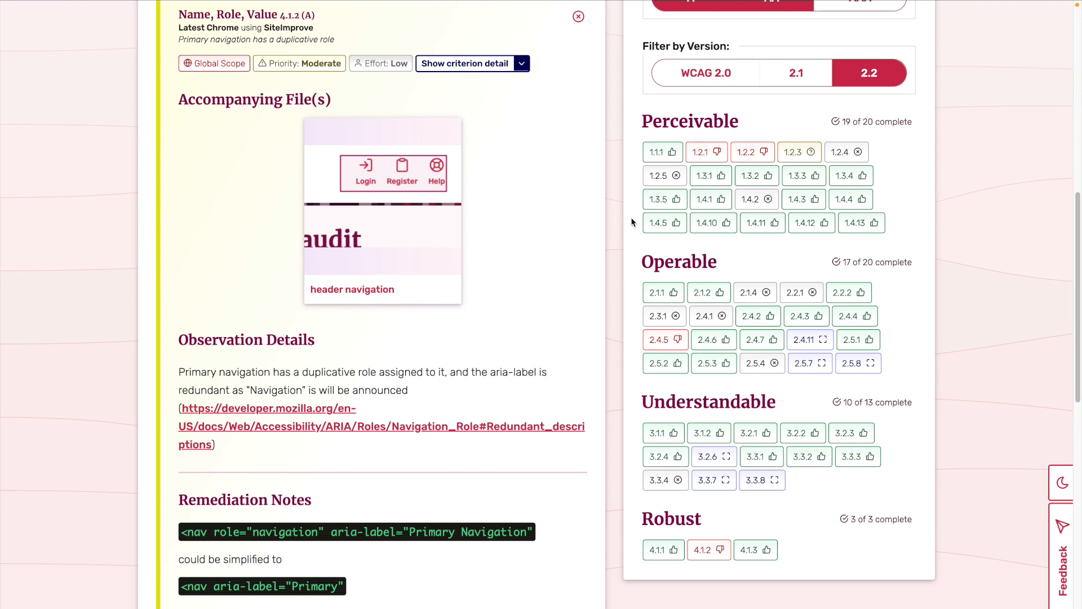
- Open criterion 1.1.1 Non-text Content and read through its criterion detail
left_click(666, 153)
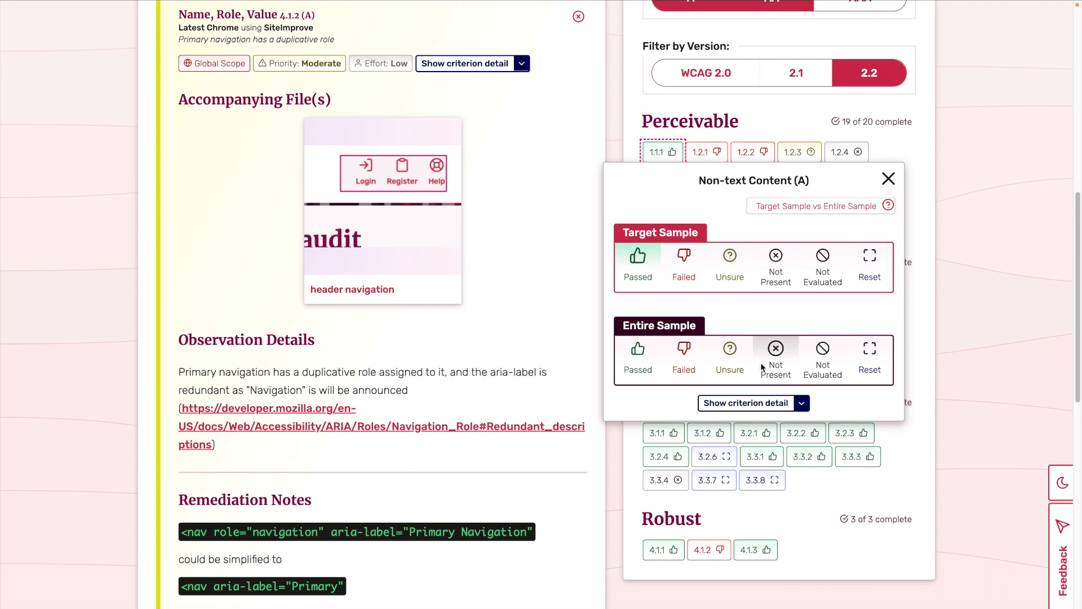
left_click(745, 403)
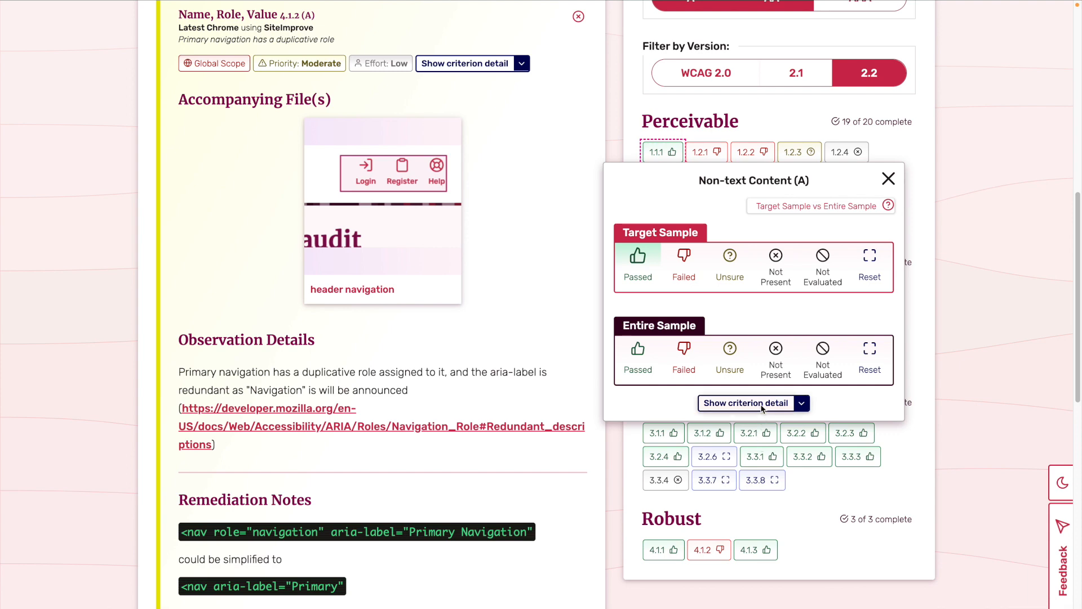
scroll(736, 432, "down", 4)
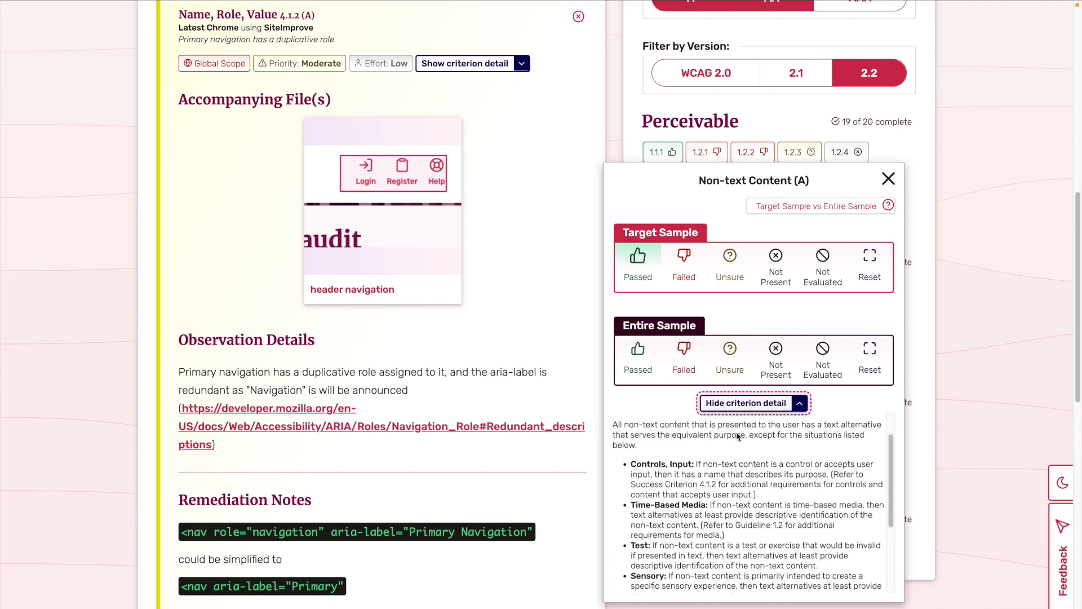
scroll(737, 436, "down", 3)
scroll(737, 433, "up", 3)
scroll(736, 432, "up", 1)
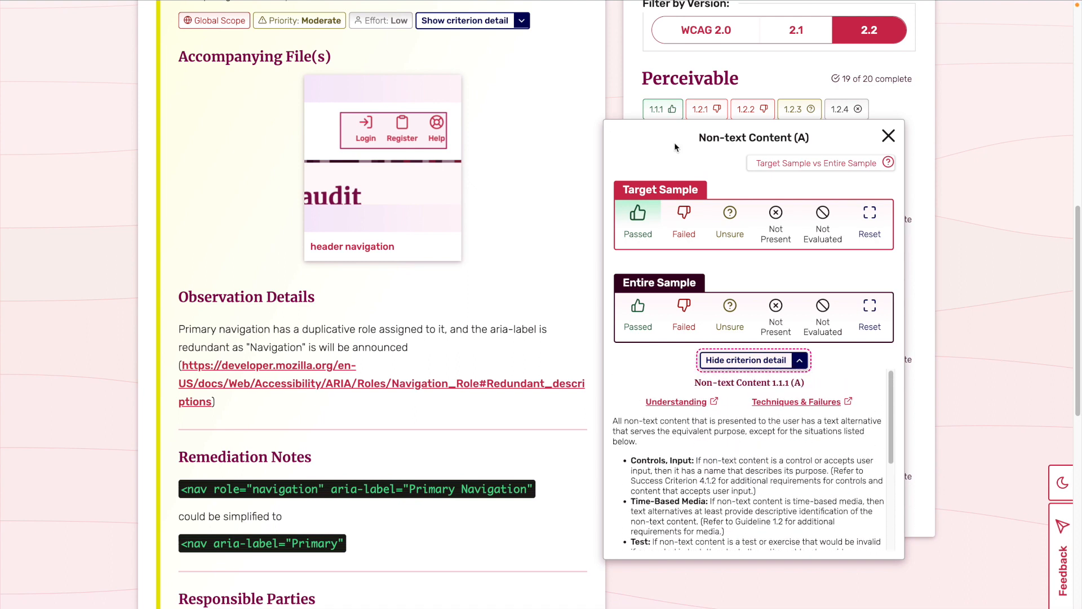
- Mark 1.1.1 Non-text Content as failed for the target sample and dismiss the new observation form
left_click(685, 218)
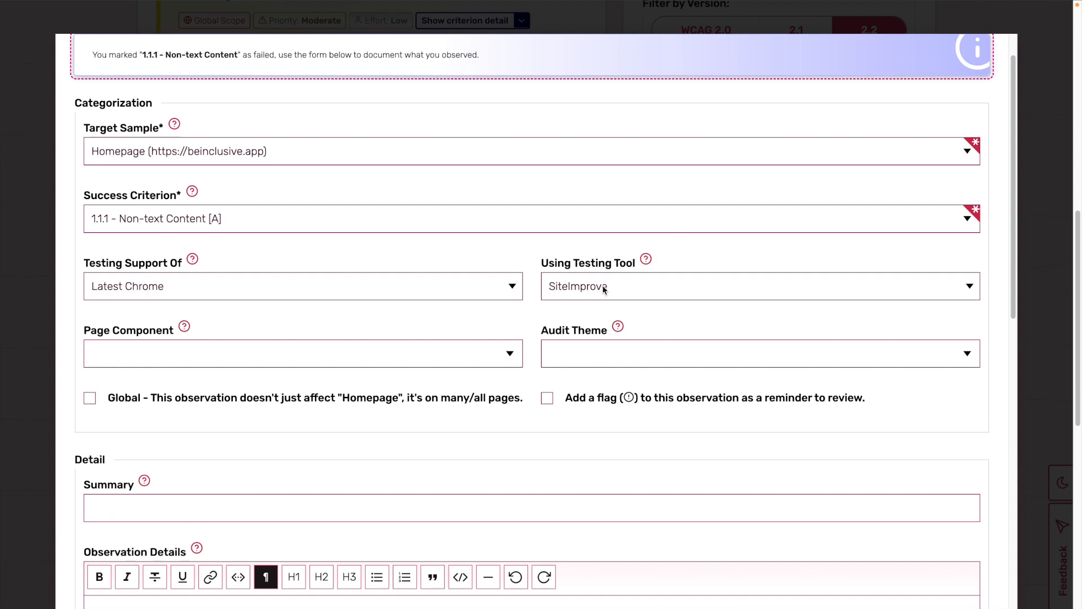
scroll(551, 200, "up", 1)
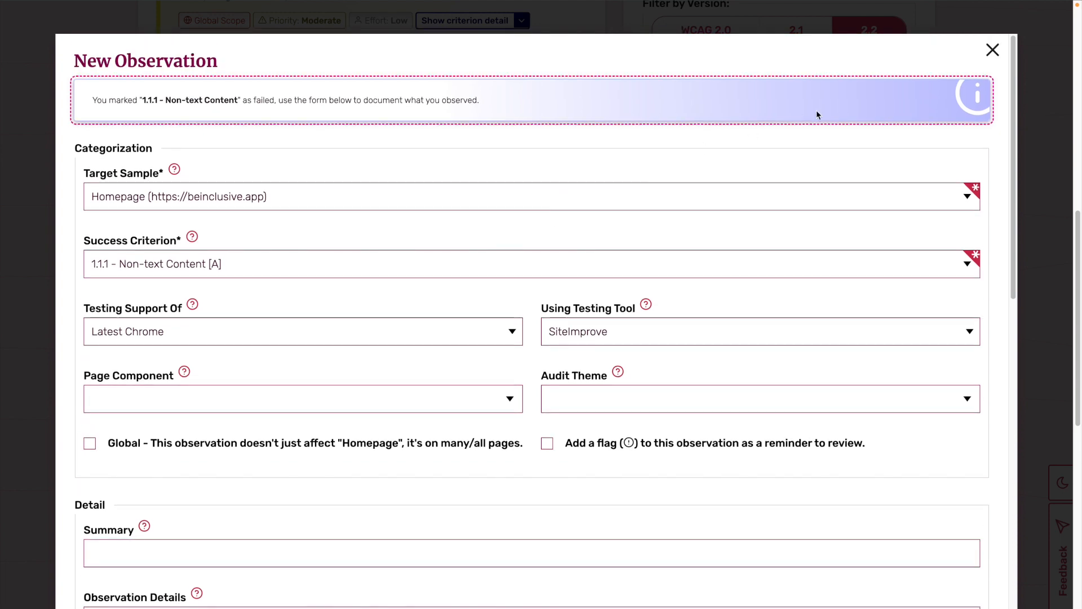
left_click(992, 51)
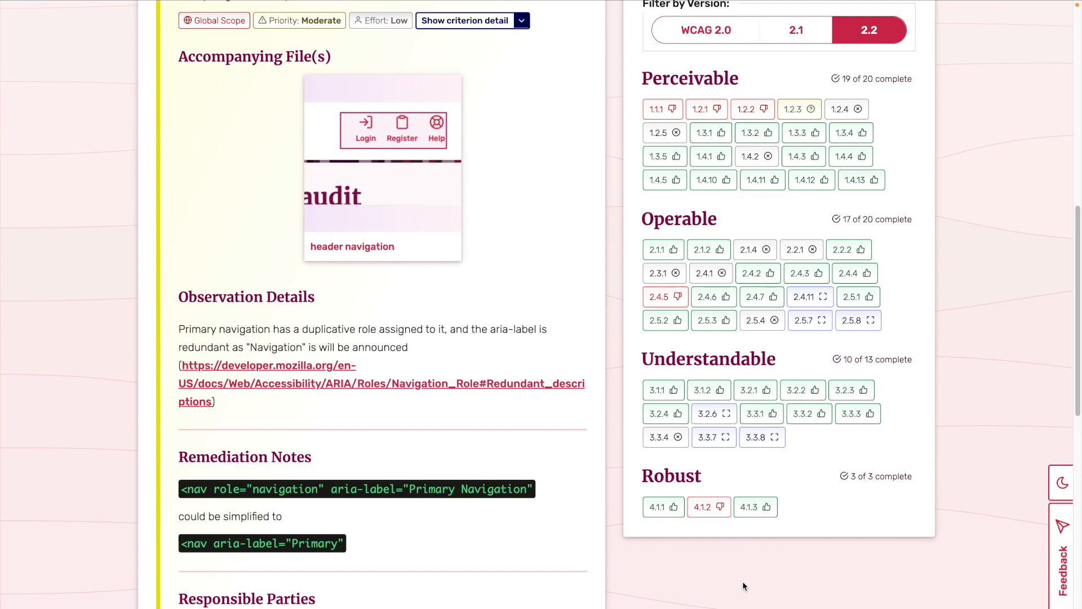
- Finish with the audit observations and proceed to reporting the audit findings
scroll(743, 581, "down", 3)
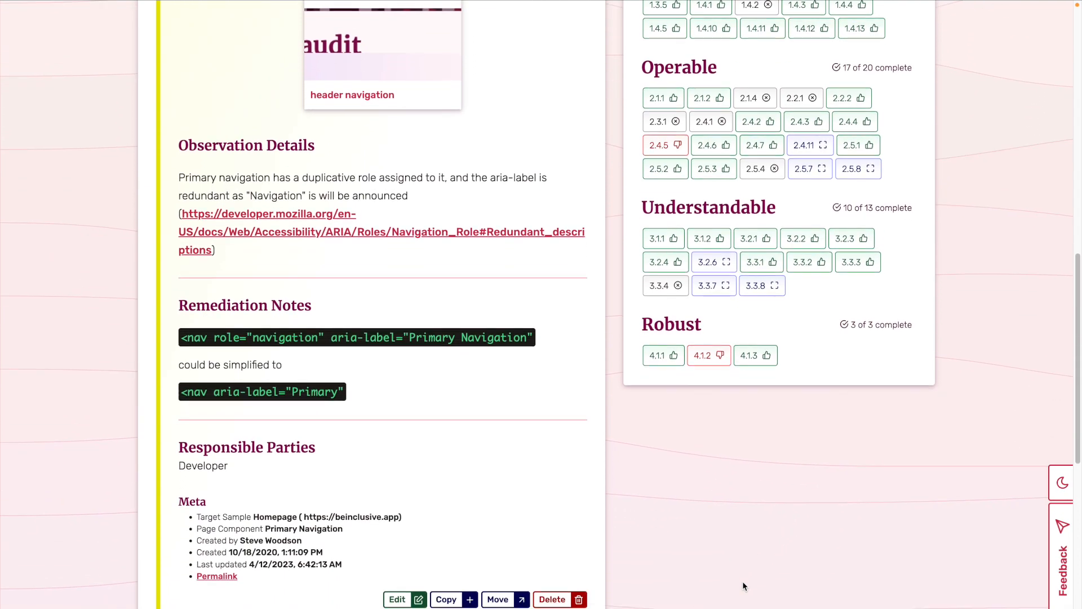
scroll(743, 581, "down", 10)
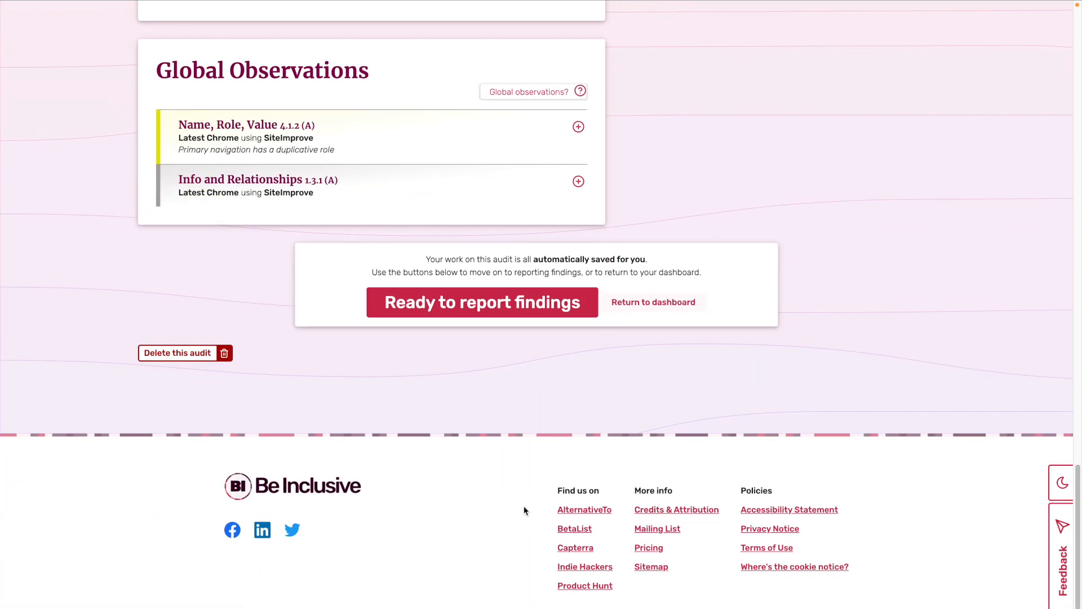
left_click(446, 313)
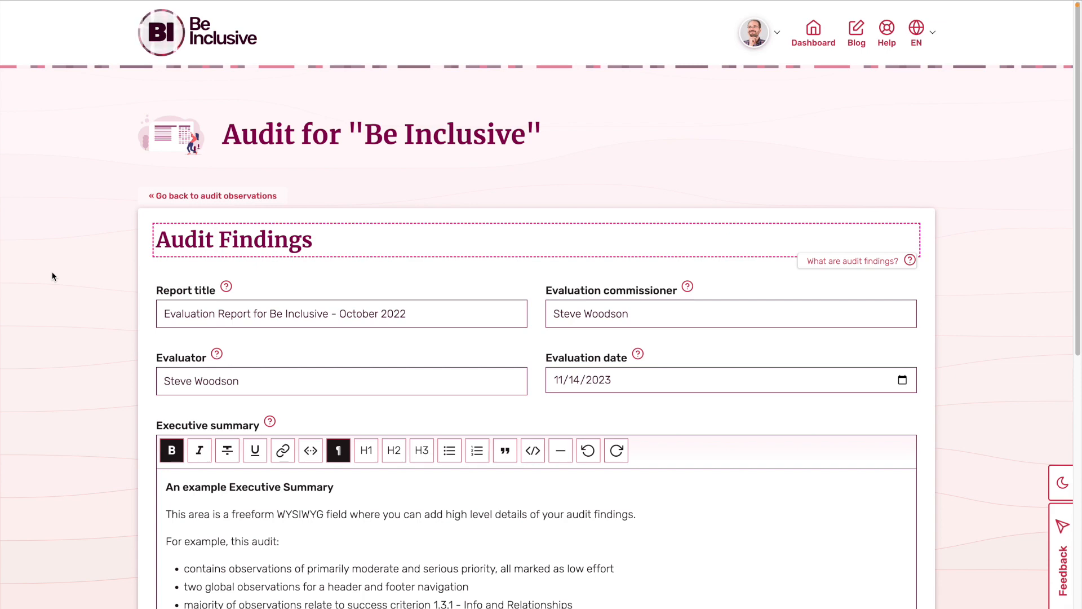
- Finish the audit findings form to view the evaluation report, and make the report publicly visible
scroll(52, 276, "down", 2)
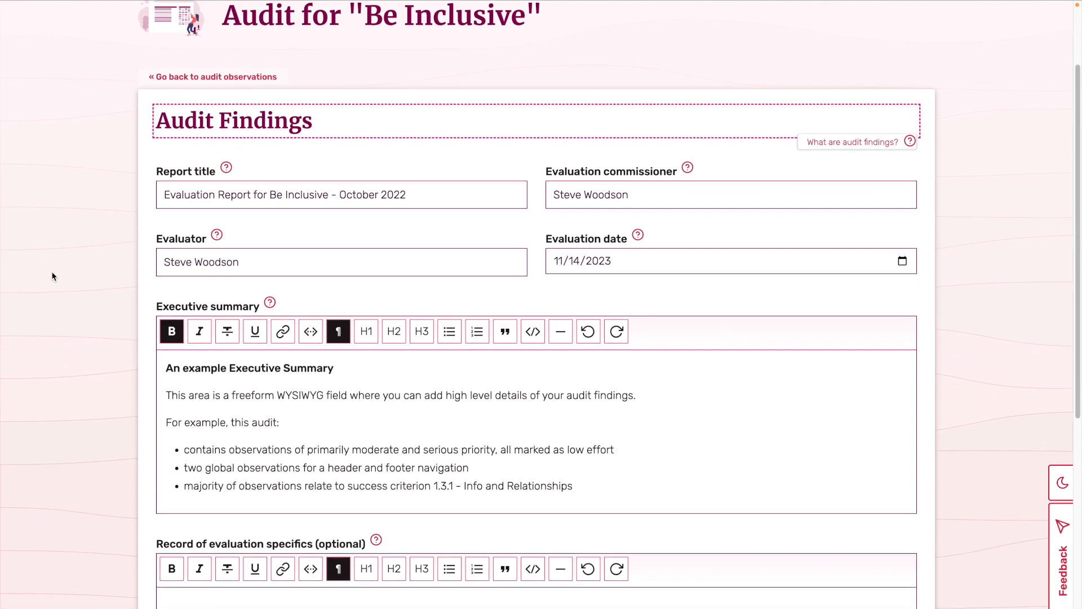
scroll(52, 276, "down", 1)
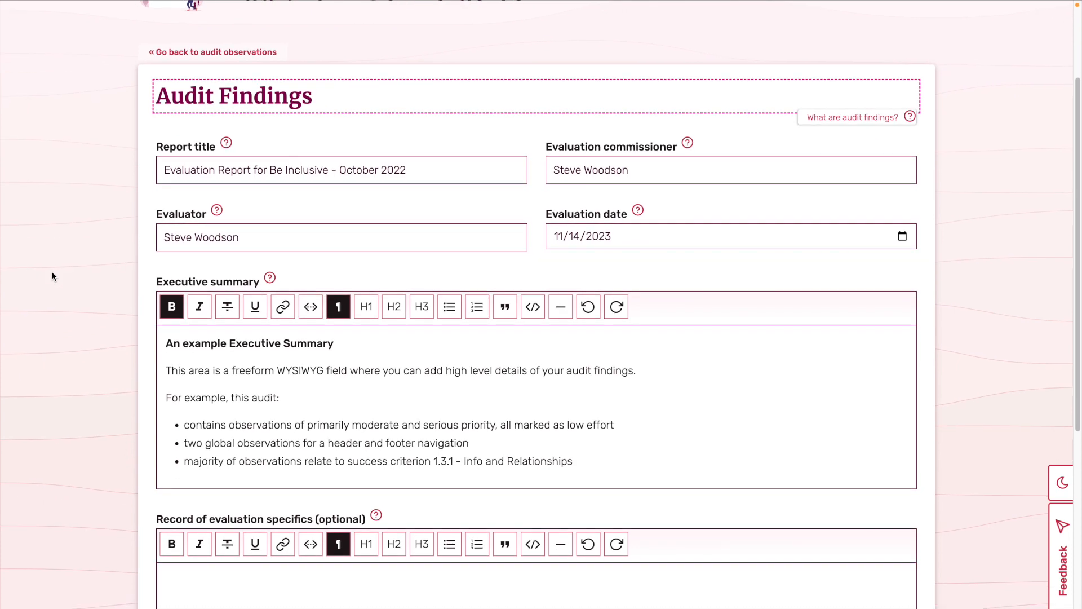
scroll(52, 277, "down", 2)
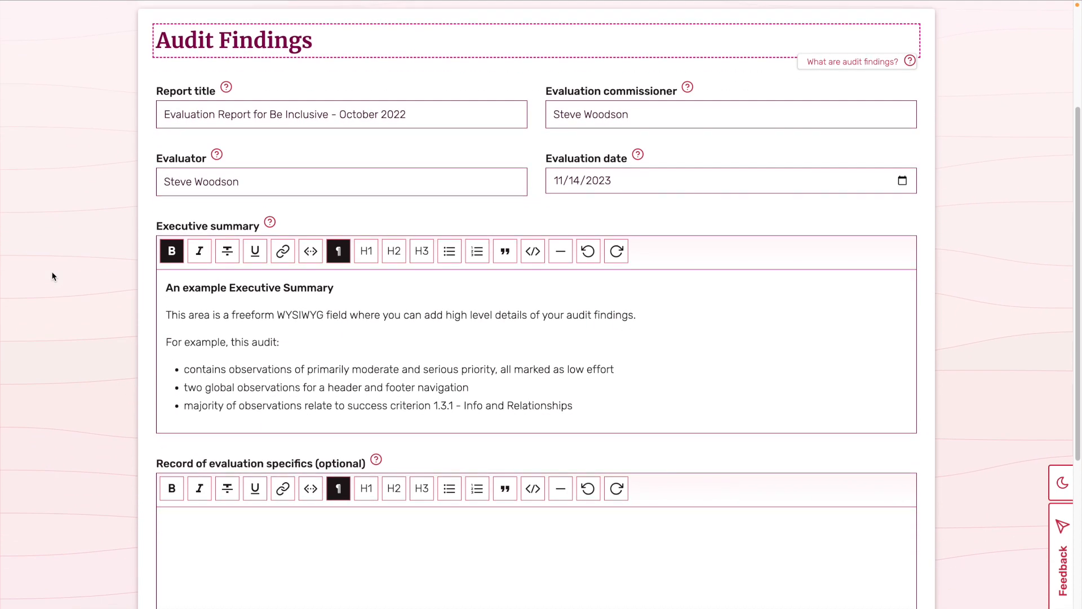
scroll(53, 276, "down", 3)
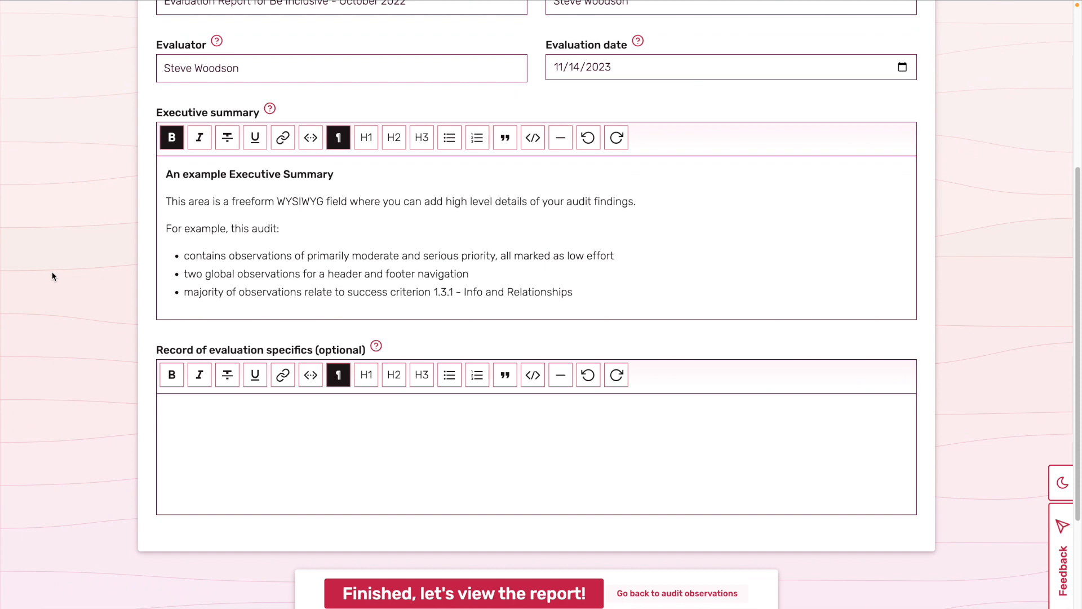
scroll(53, 276, "down", 2)
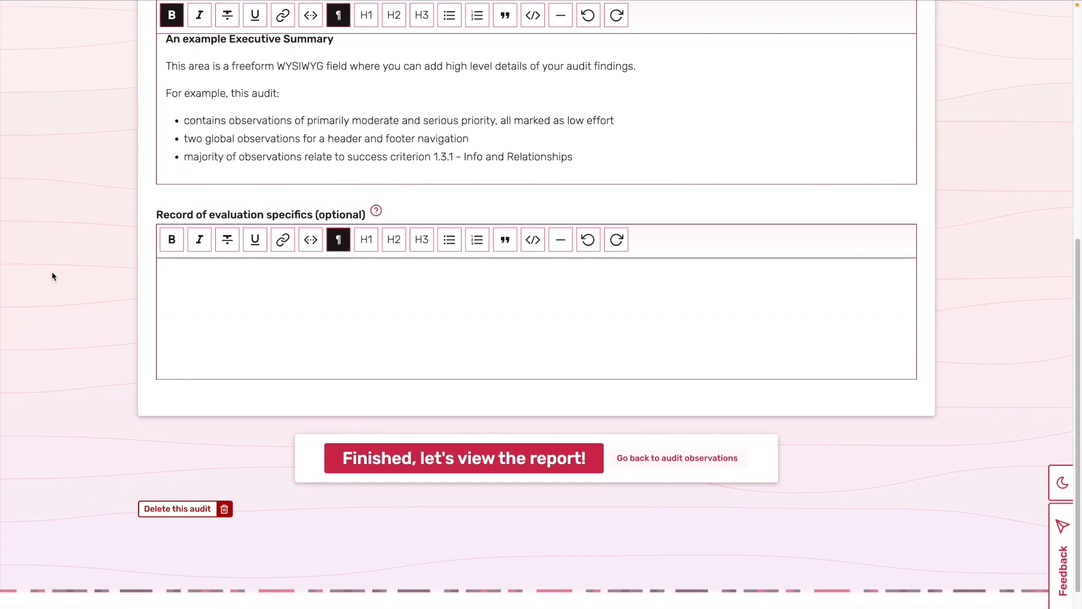
left_click(472, 460)
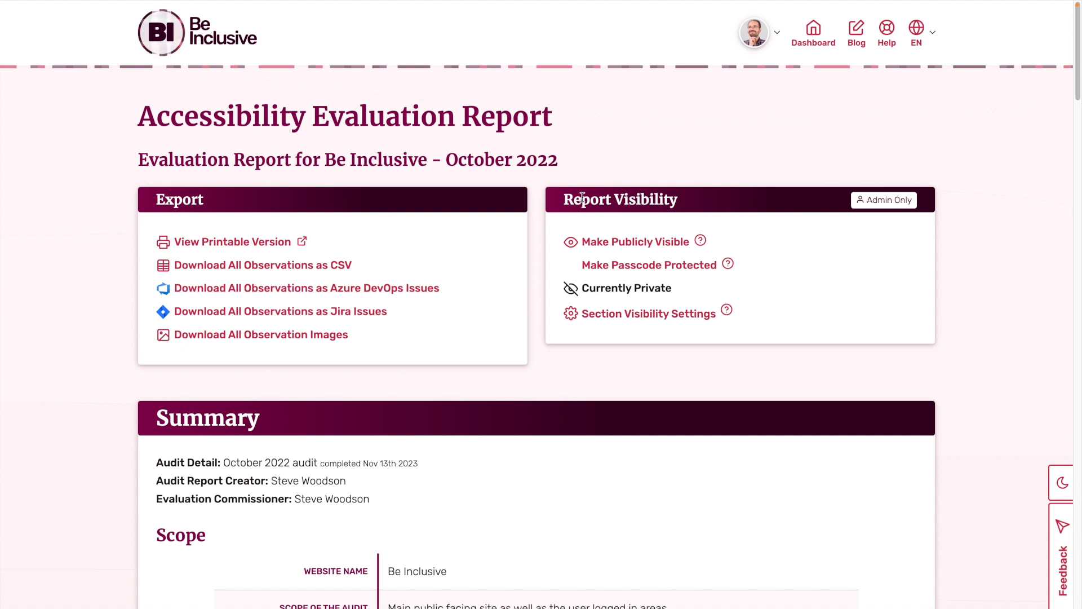
left_click(620, 242)
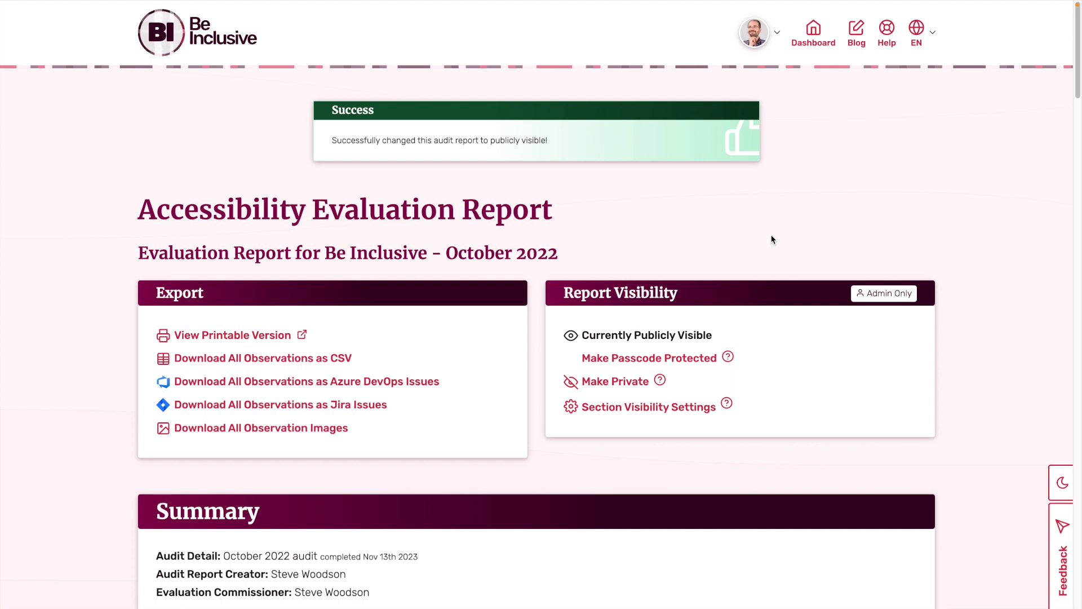
- Read through the report's Summary section, covering the audit scope and the Executive Summary
scroll(330, 323, "down", 3)
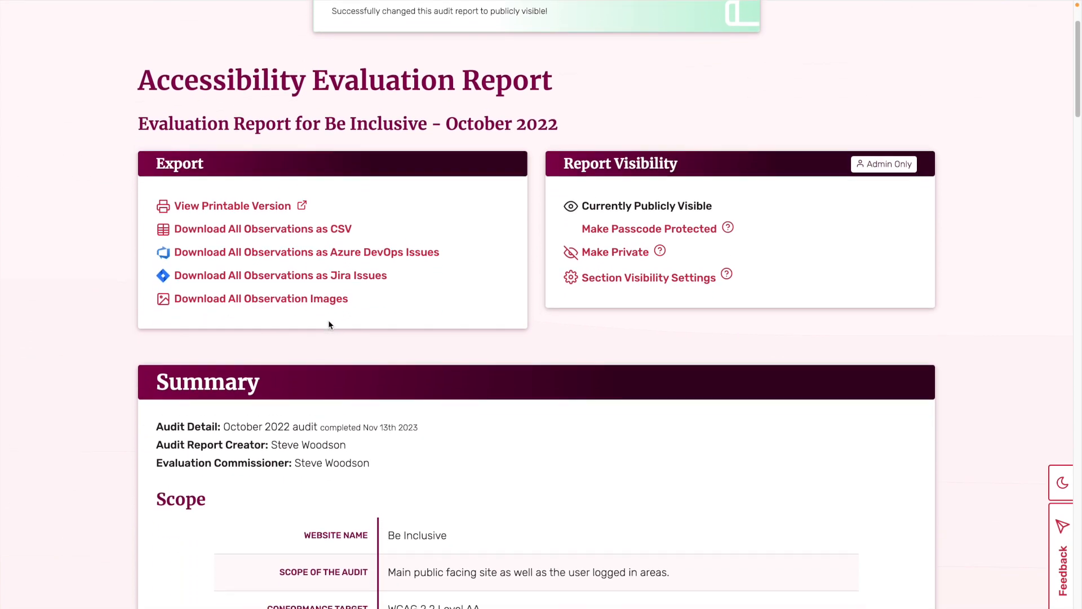
scroll(330, 325, "down", 2)
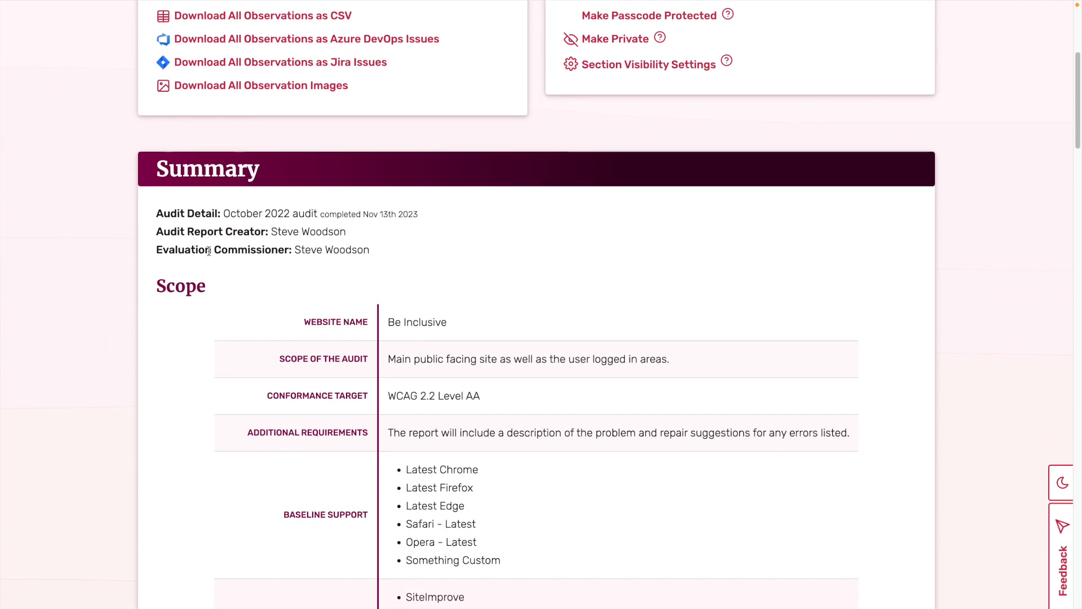
scroll(198, 235, "down", 5)
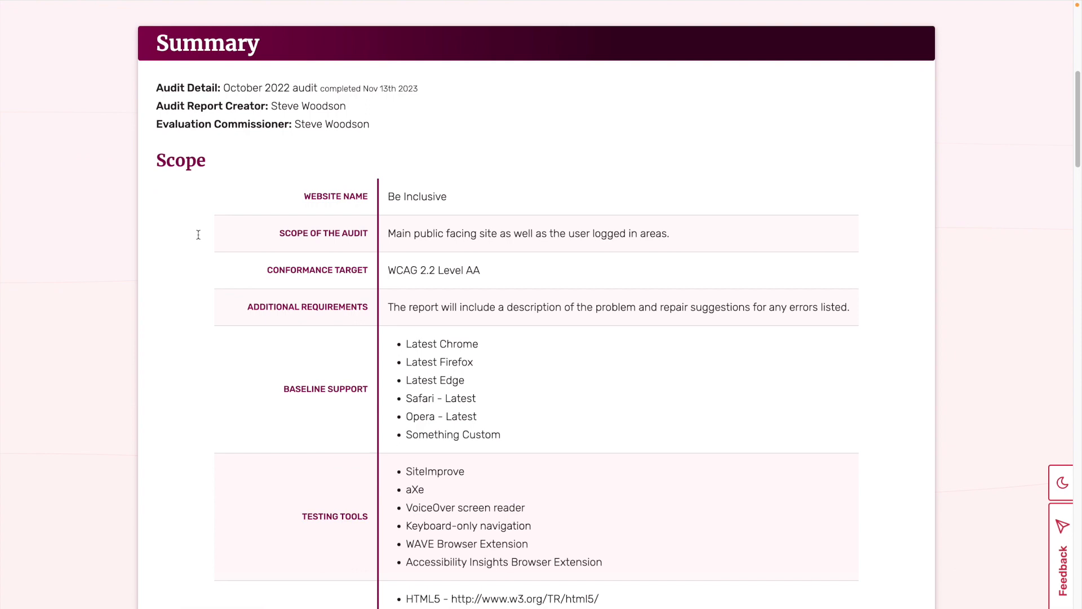
scroll(197, 239, "down", 3)
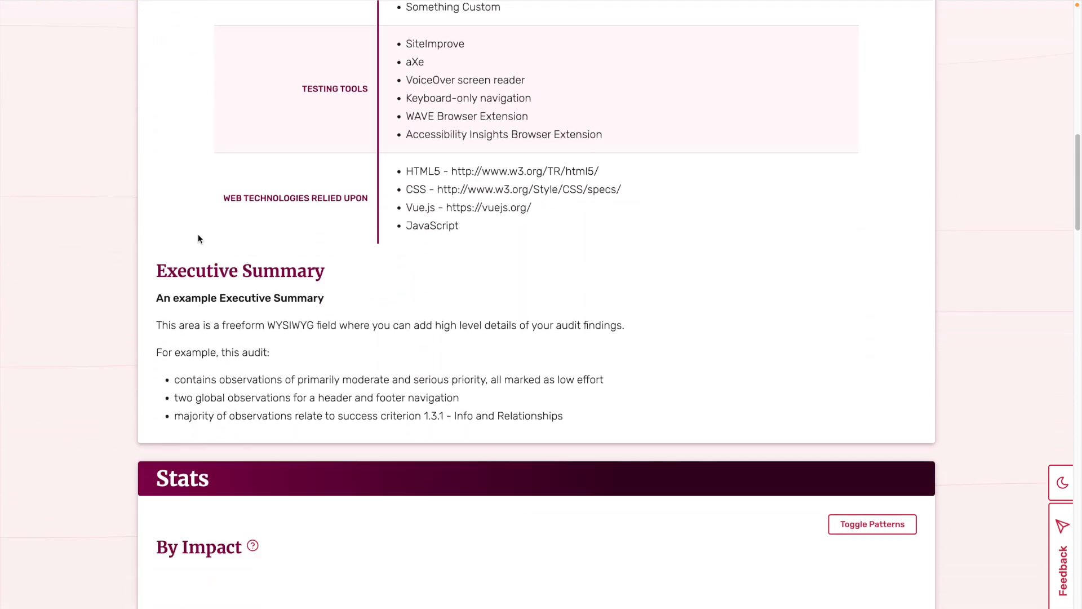
- Examine the report's Stats section: impact chart, observations per page, success criteria breakdowns and overall percentages
scroll(96, 285, "down", 6)
scroll(97, 288, "down", 2)
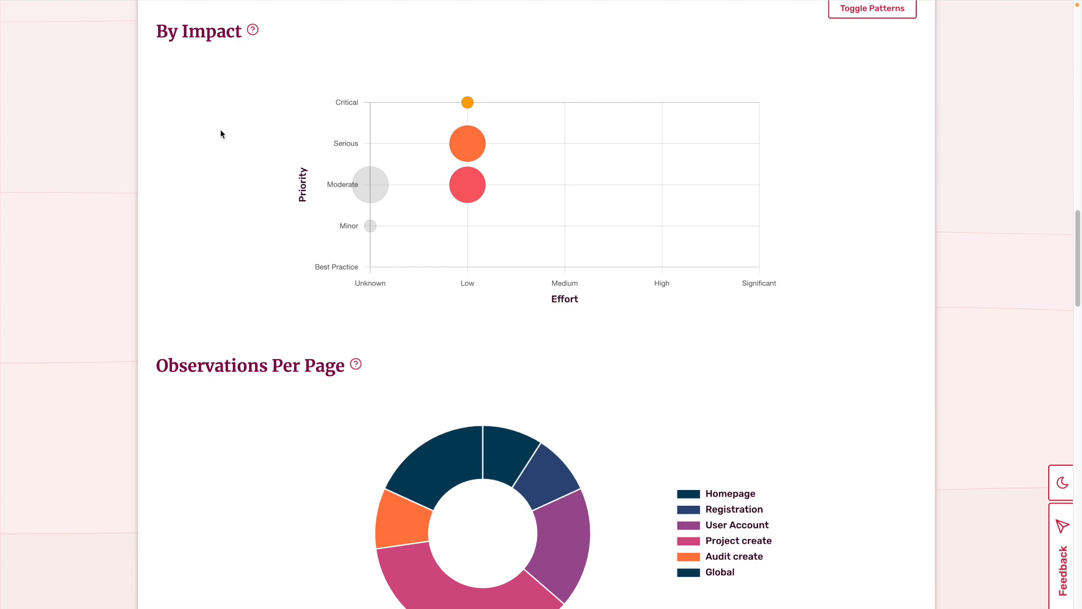
scroll(173, 134, "down", 4)
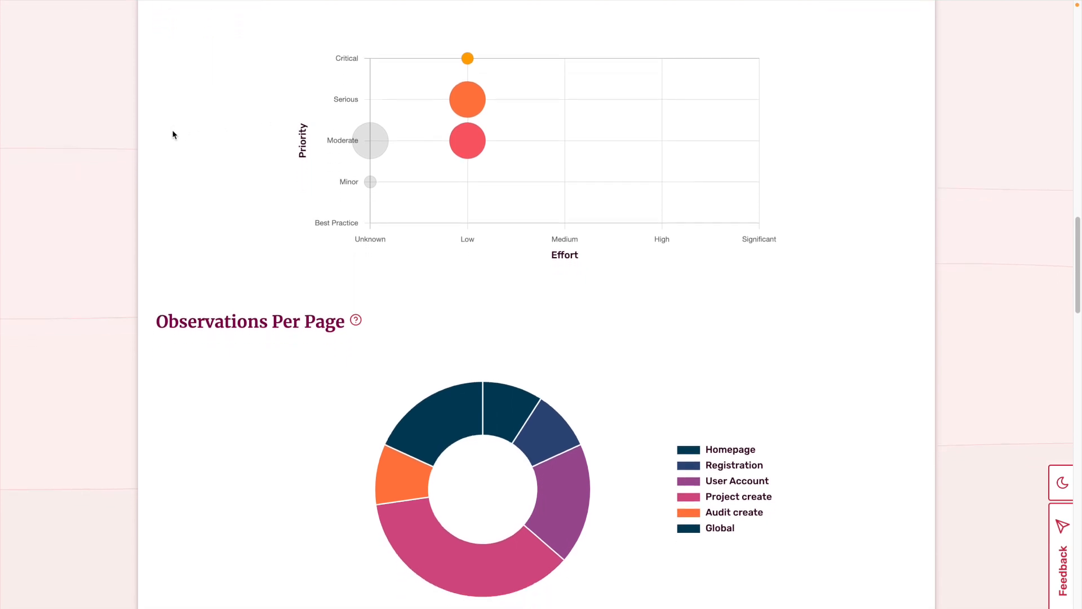
scroll(173, 135, "down", 1)
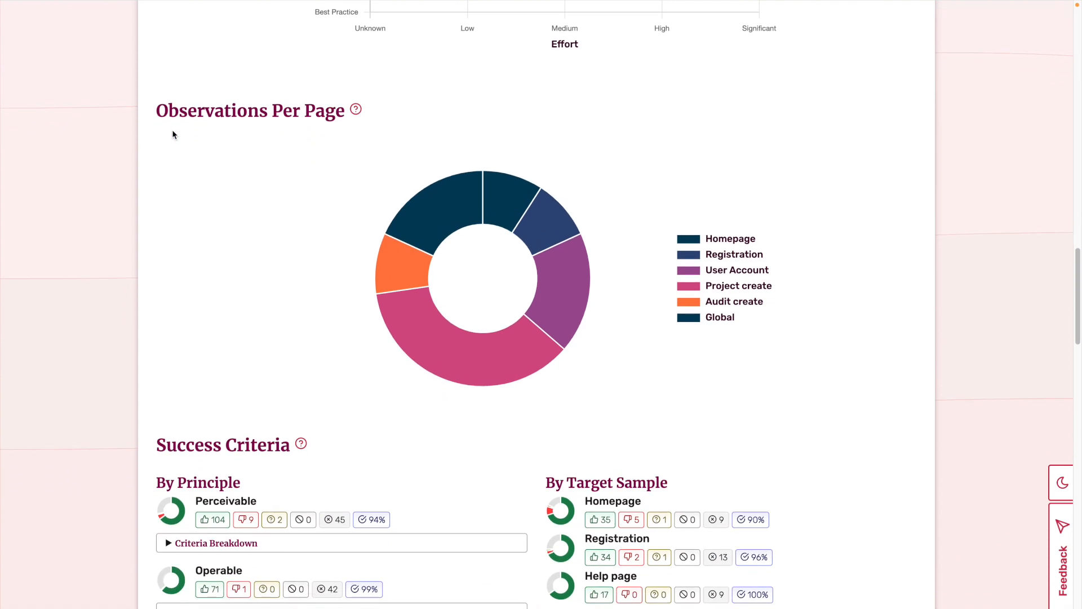
scroll(173, 134, "down", 5)
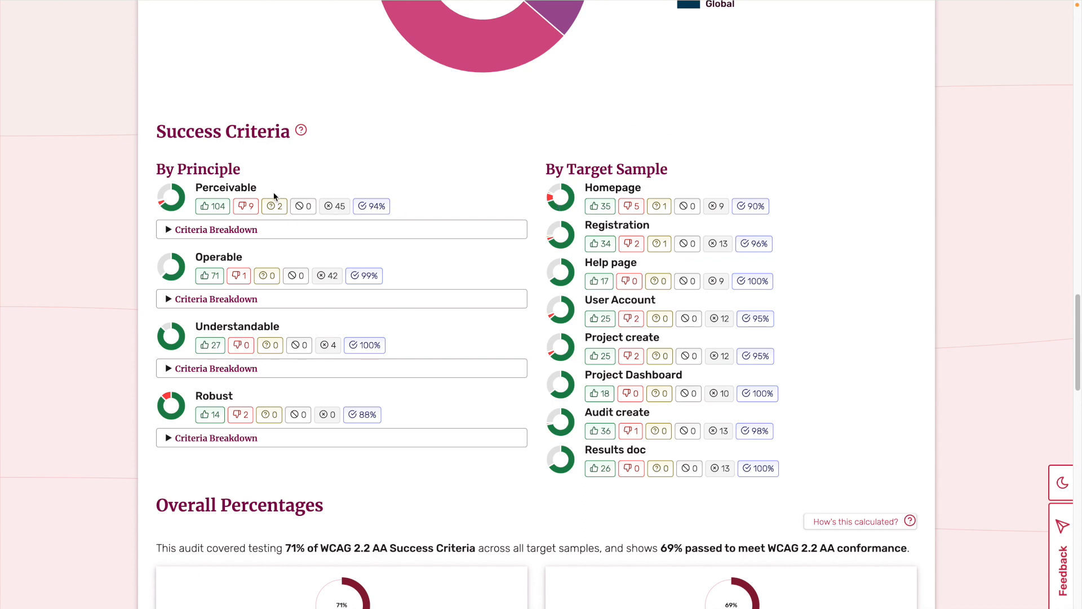
scroll(173, 203, "down", 5)
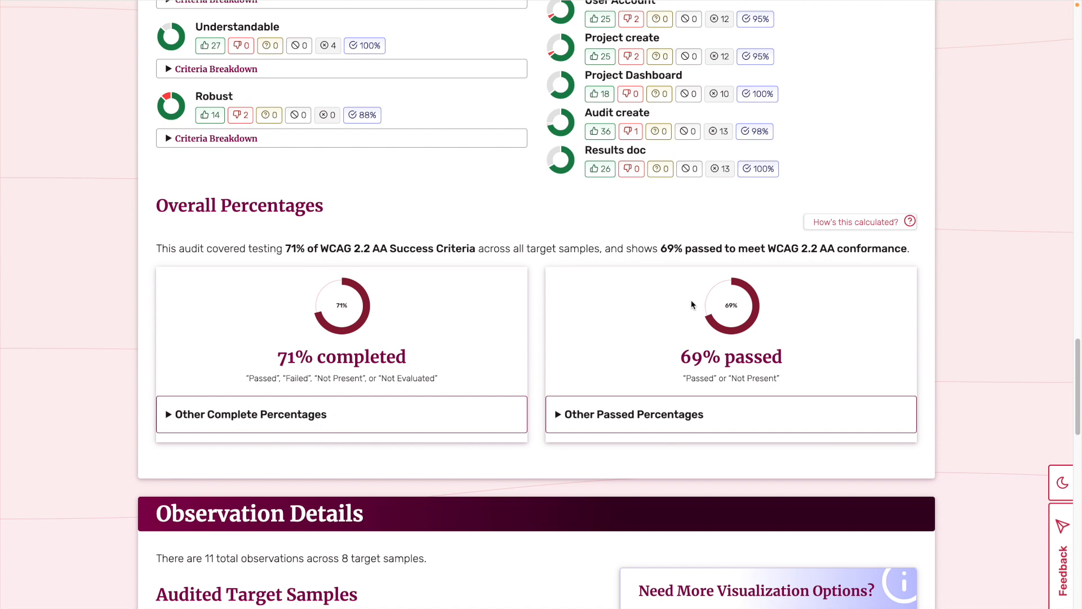
mouse_move(738, 305)
scroll(91, 258, "down", 2)
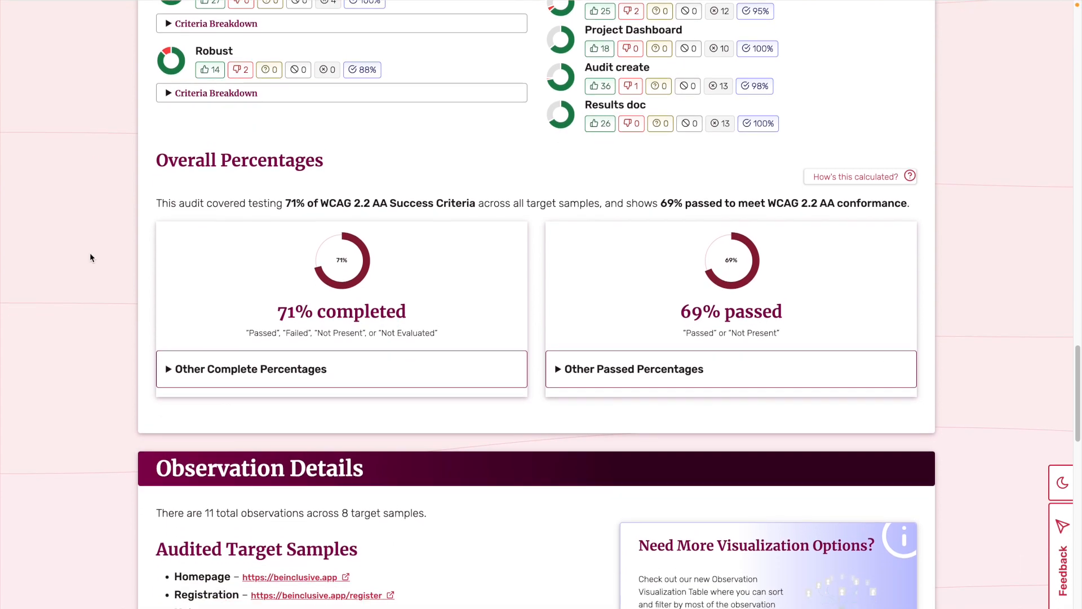
- Review the report's Observation Details and open the Observation Visualization Table
scroll(90, 258, "down", 5)
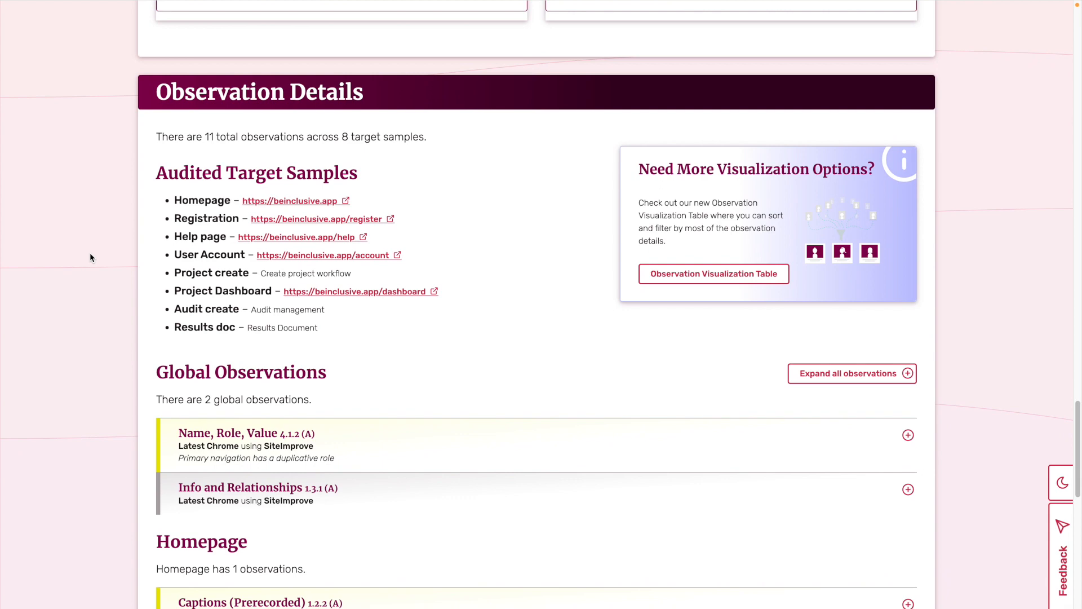
scroll(90, 258, "down", 2)
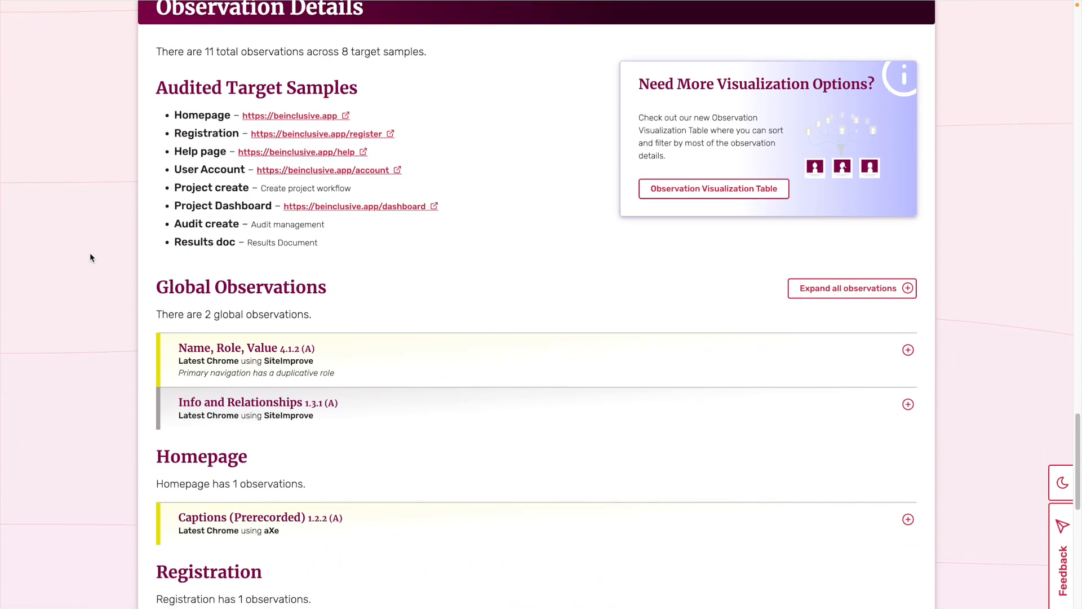
scroll(90, 252, "up", 1)
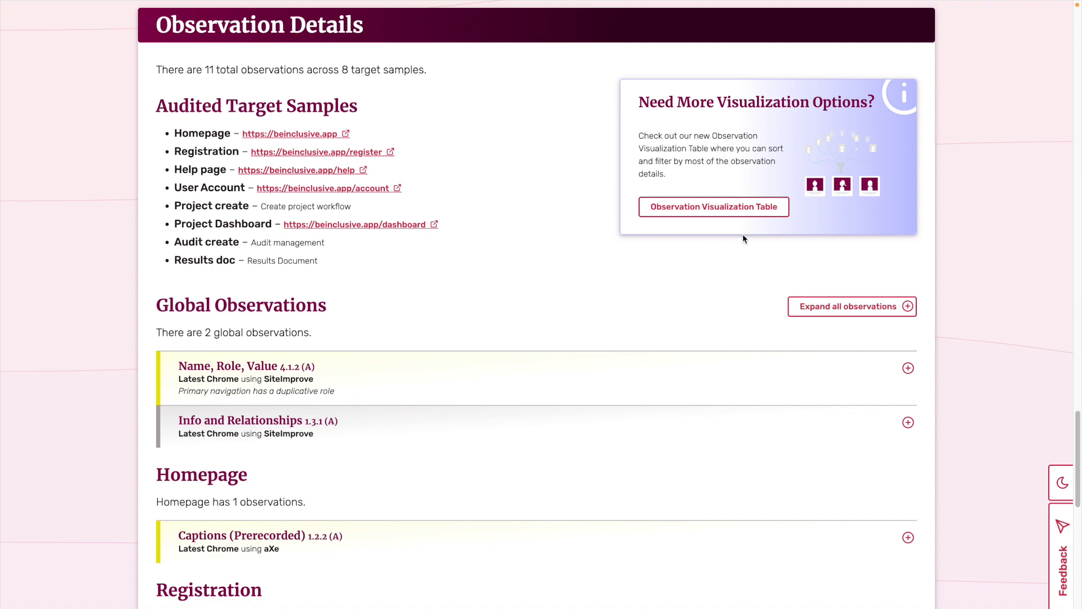
left_click(716, 208)
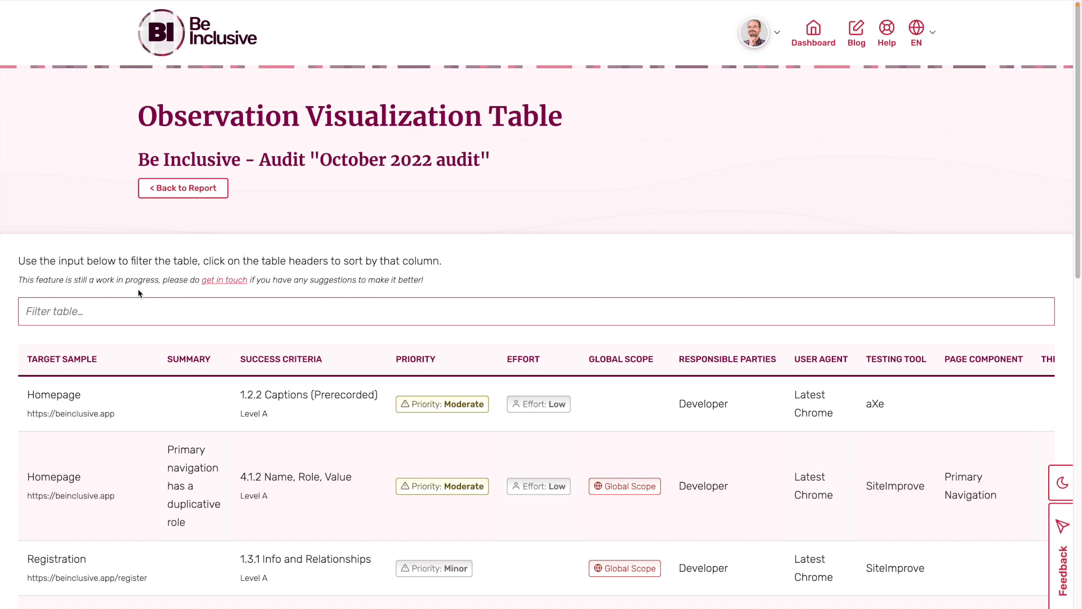
- Filter the observation table by "SiteImprove" and sort it by priority
left_click(93, 310)
type("S")
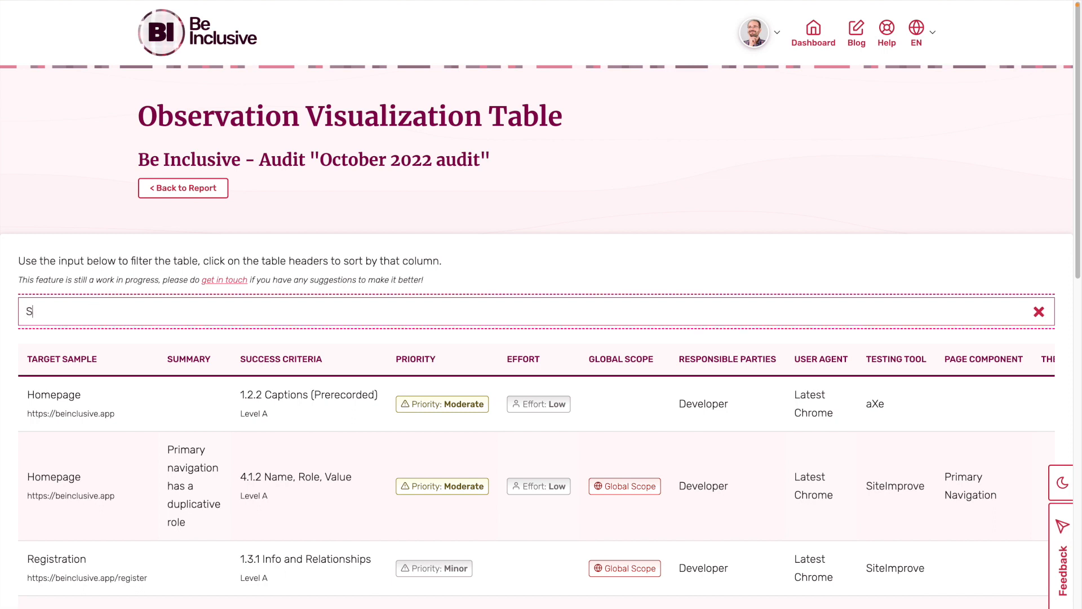
type("iteImprove")
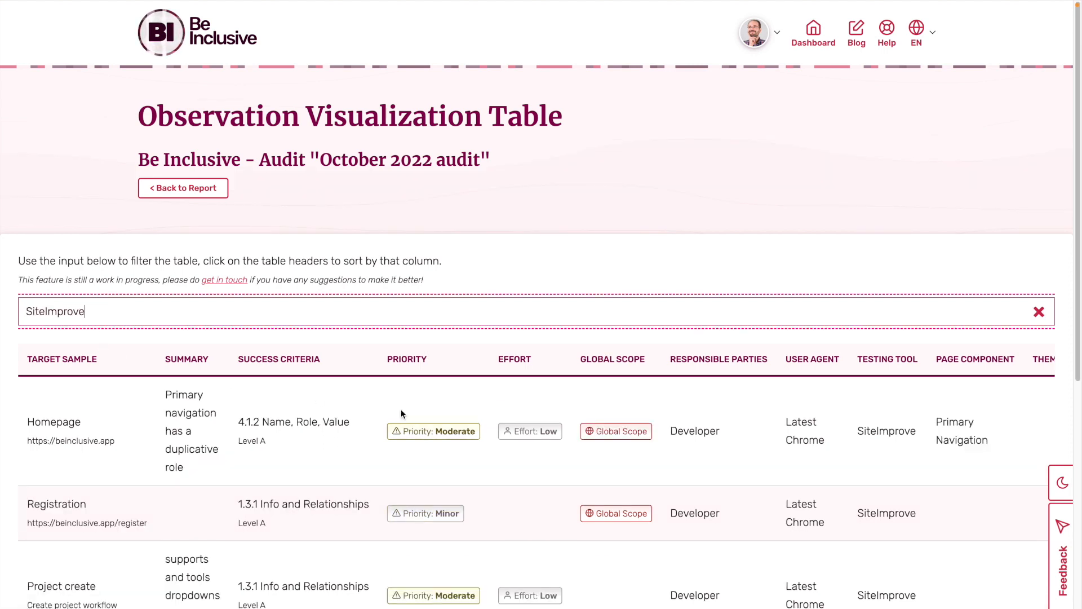
left_click(418, 358)
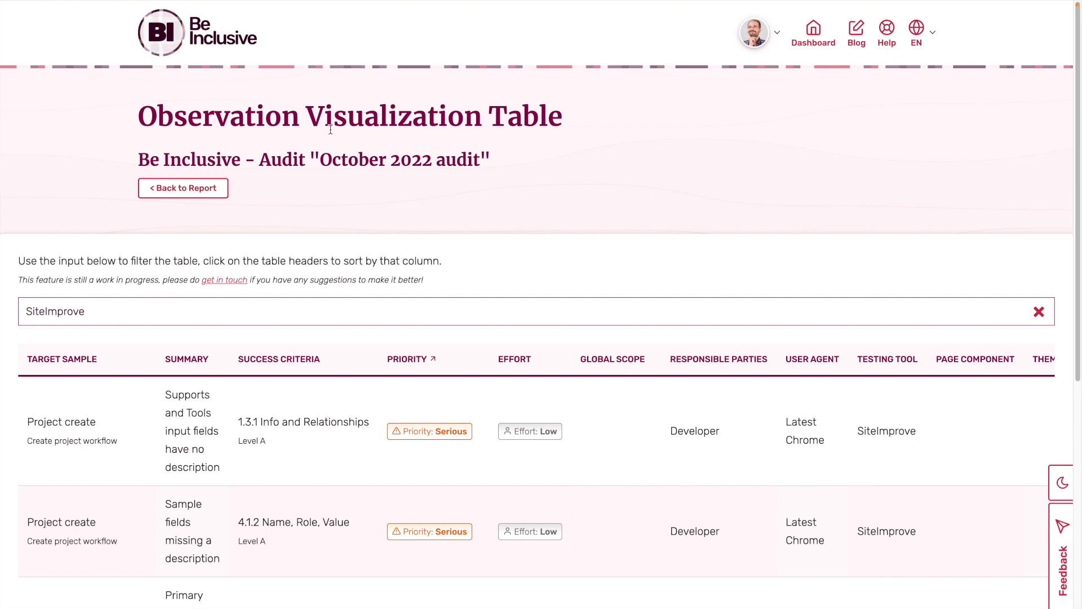
- Leave the observation table and go to the Be Inclusive site's homepage
left_click(223, 40)
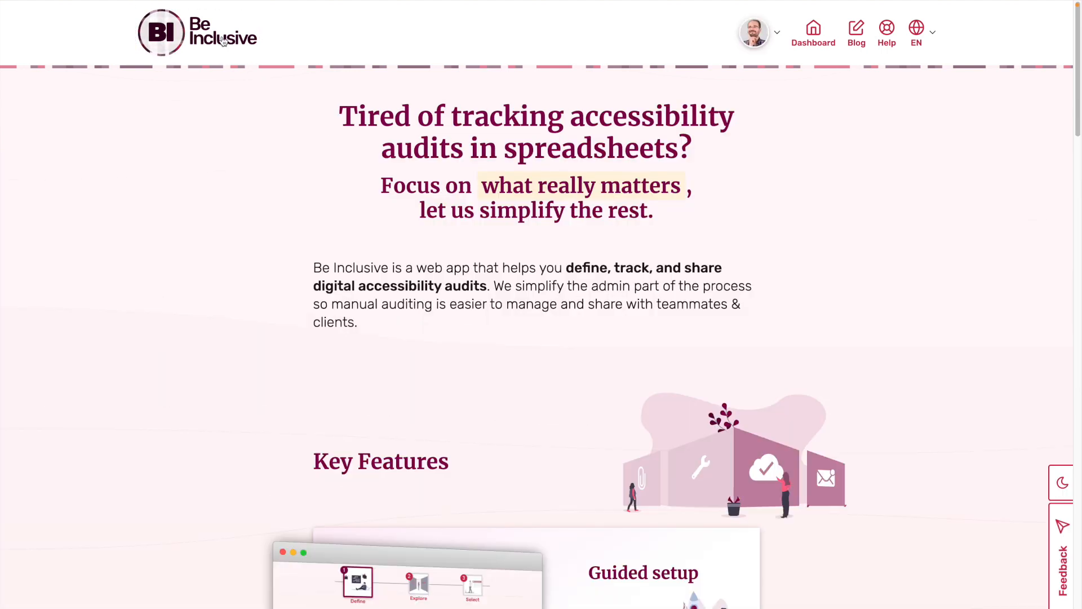